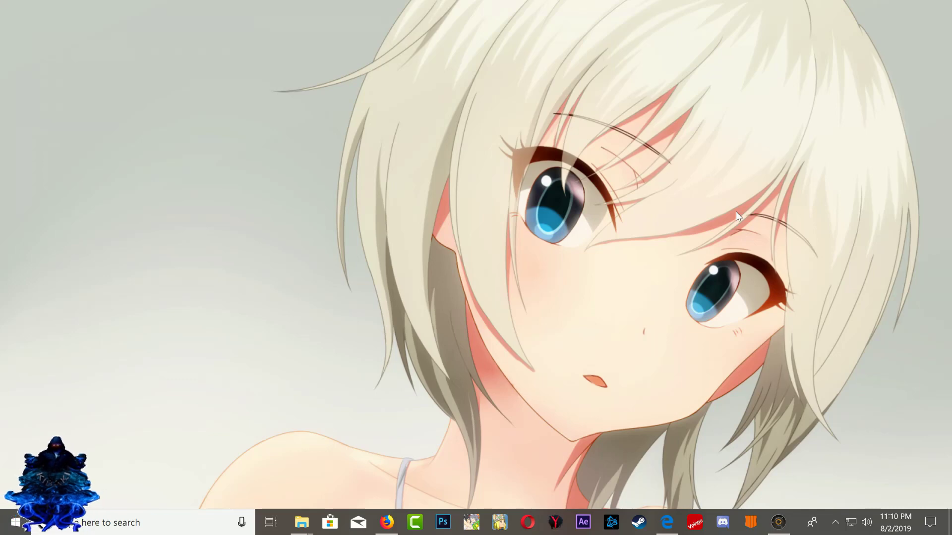
# - Bring the PS3 capture window forward and browse the Game column items
pyautogui.click(778, 522)
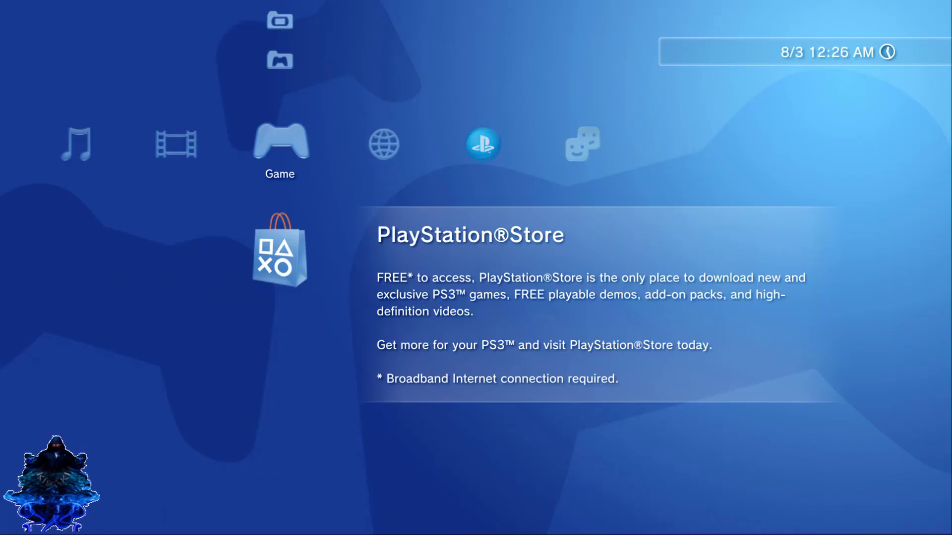
pyautogui.press('Up')
pyautogui.press('Up')
pyautogui.press('Down')
pyautogui.press('Down')
pyautogui.press('Up')
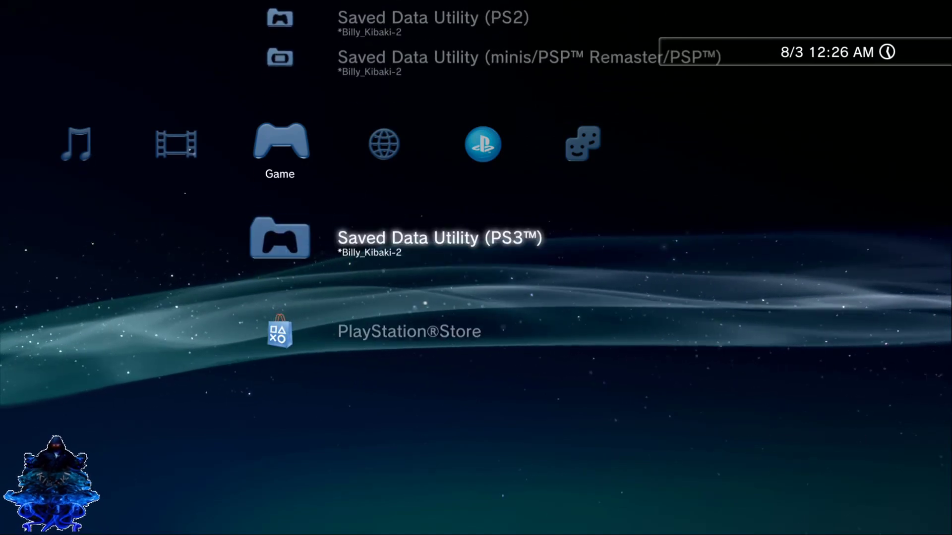
pyautogui.press('Up')
pyautogui.press('Up')
pyautogui.press('Up')
pyautogui.press('Up')
pyautogui.press('Down')
pyautogui.press('Down')
pyautogui.press('Down')
pyautogui.press('Down')
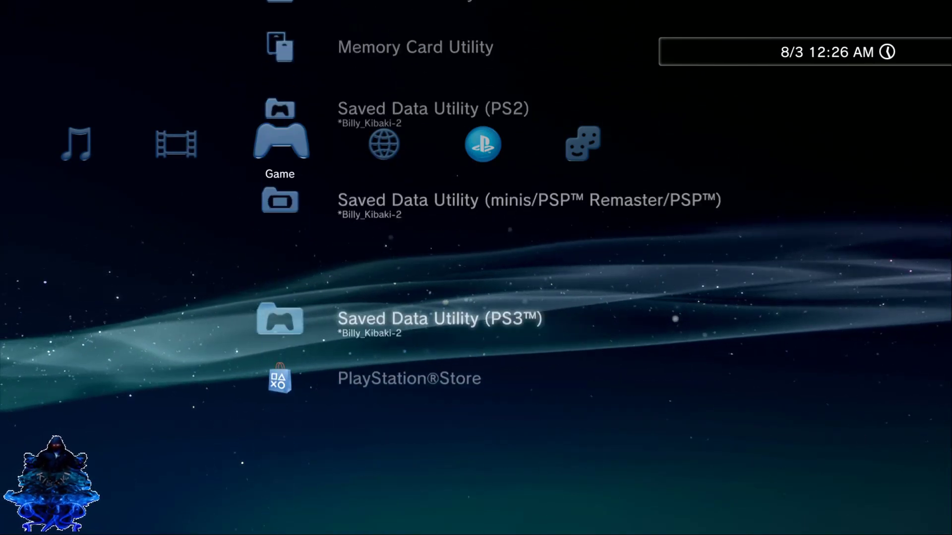
pyautogui.press('Up')
pyautogui.press('Up')
pyautogui.press('Up')
pyautogui.press('Up')
pyautogui.press('Up')
# - Run System Update via Internet from Settings and confirm the latest version is installed
pyautogui.press('Right')
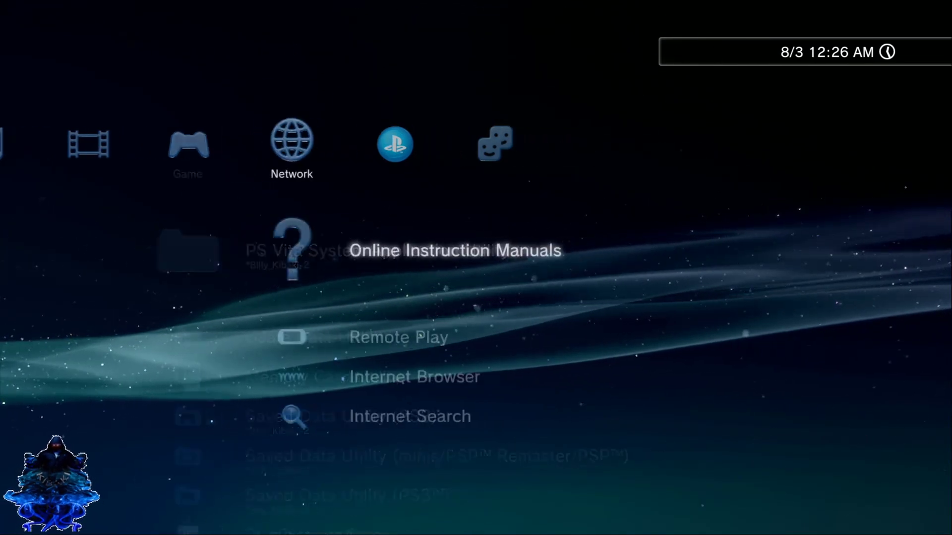
pyautogui.press('Left')
pyautogui.press('Right')
pyautogui.press('Left')
pyautogui.press('Left')
pyautogui.press('Left')
pyautogui.press('Left')
pyautogui.press('Left')
pyautogui.press('Left')
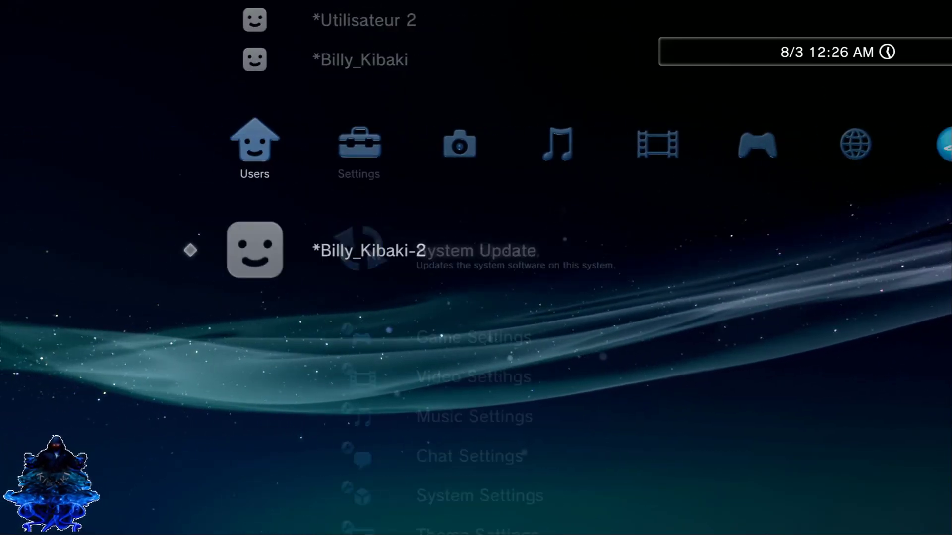
pyautogui.press('Right')
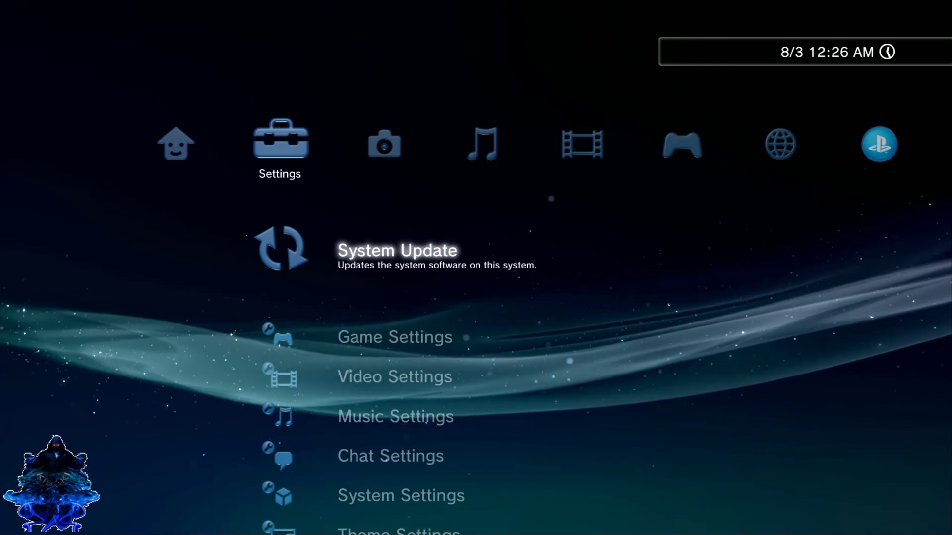
pyautogui.press('Return')
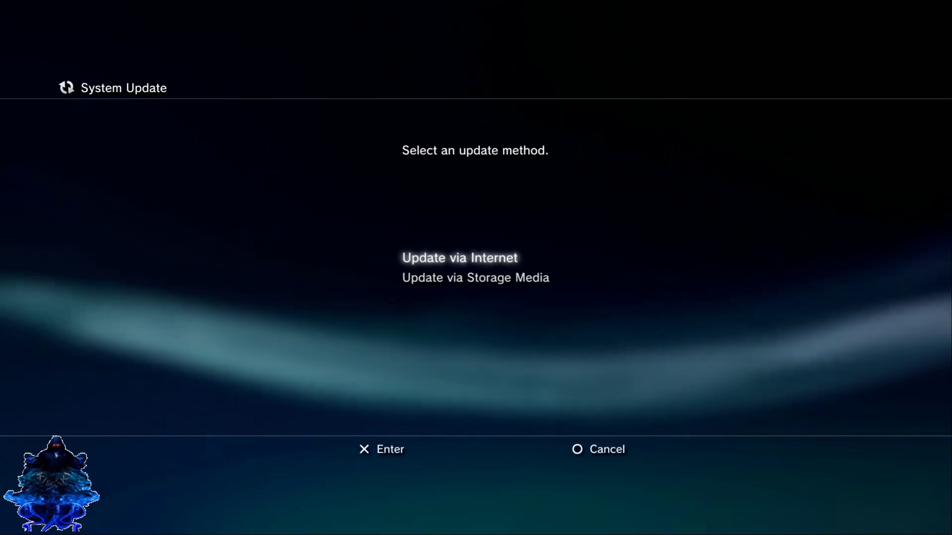
pyautogui.press('Return')
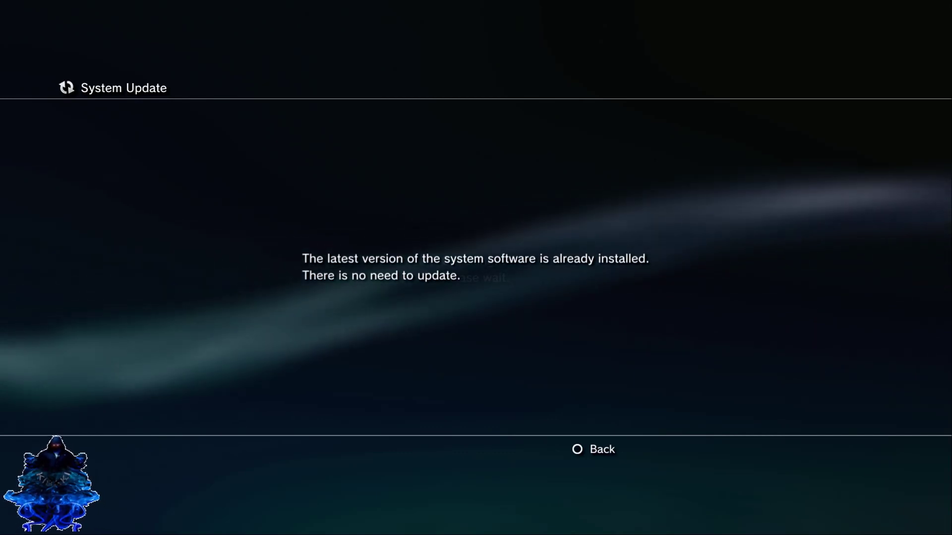
# - Open System Settings > System Information showing Version 4.84 and 412 GB free of 465 GB
pyautogui.press('Escape')
pyautogui.press('Down')
pyautogui.press('Down')
pyautogui.press('Down')
pyautogui.press('Down')
pyautogui.press('Down')
pyautogui.press('Down')
pyautogui.press('Down')
pyautogui.press('Down')
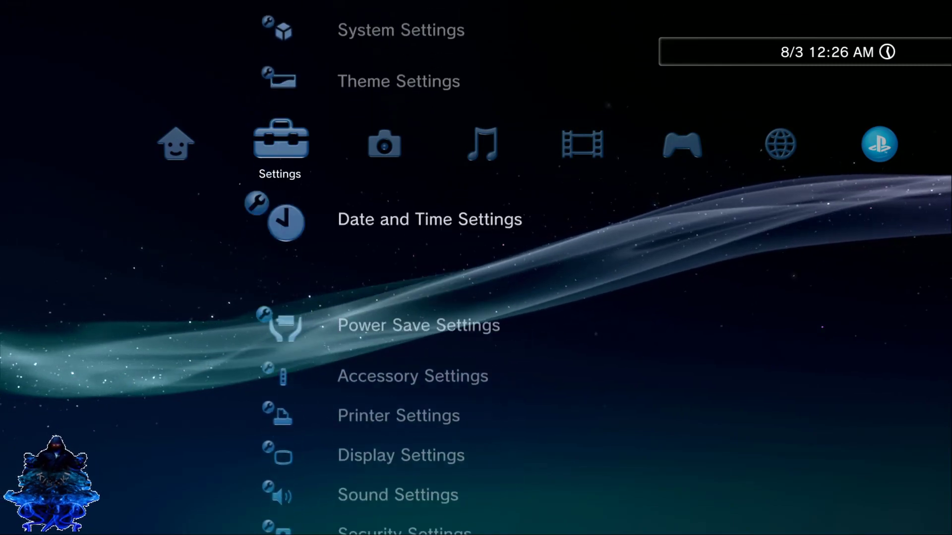
pyautogui.press('Down')
pyautogui.press('Up')
pyautogui.press('Up')
pyautogui.press('Up')
pyautogui.press('Up')
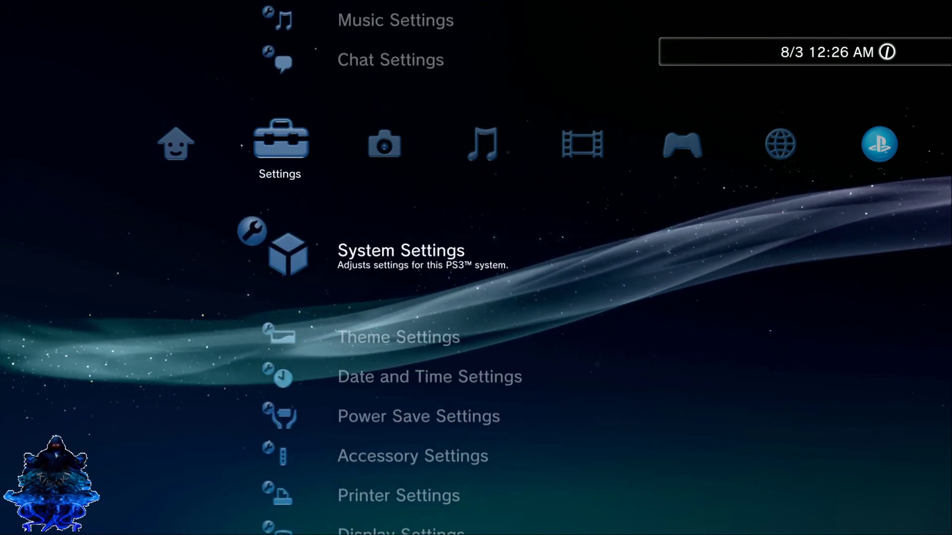
pyautogui.press('Return')
pyautogui.press('Down')
pyautogui.press('Down')
pyautogui.press('Down')
pyautogui.press('Down')
pyautogui.press('Down')
pyautogui.press('Down')
pyautogui.press('Down')
pyautogui.press('Down')
pyautogui.press('Down')
pyautogui.press('Down')
pyautogui.press('Down')
pyautogui.press('Down')
pyautogui.press('Down')
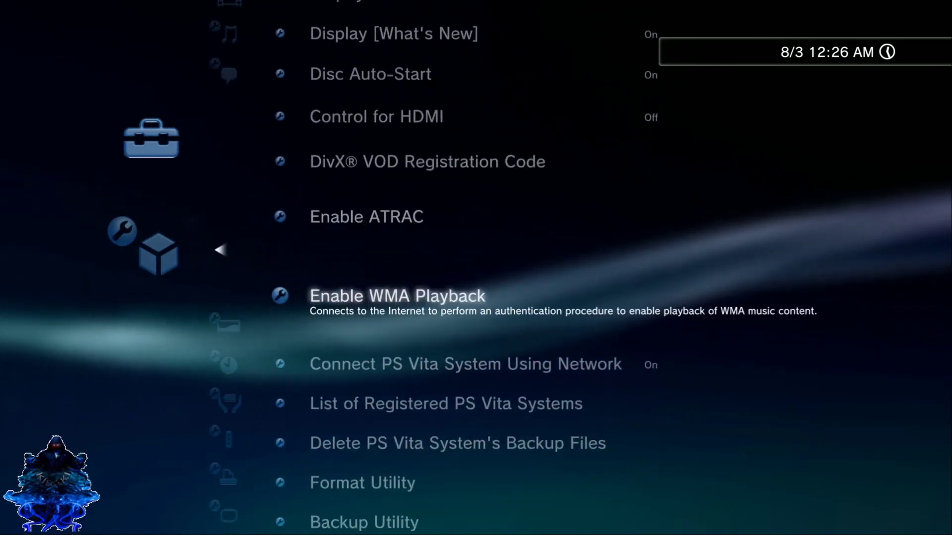
pyautogui.press('Down')
pyautogui.press('Down')
pyautogui.press('Down')
pyautogui.press('Down')
pyautogui.press('Down')
pyautogui.press('Down')
pyautogui.press('Down')
pyautogui.press('Down')
pyautogui.press('Down')
pyautogui.press('Down')
pyautogui.press('Up')
pyautogui.press('Return')
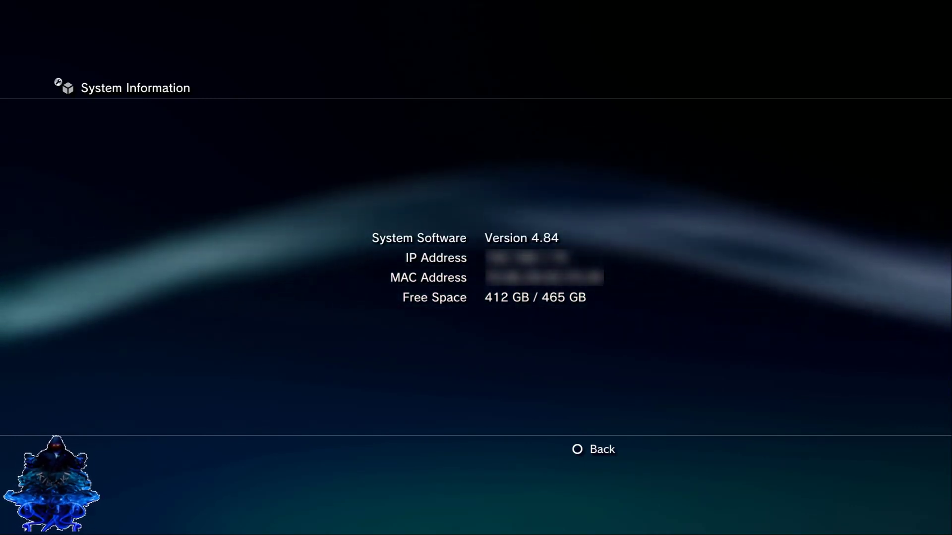
# - Back out of System Information and return to the Game column
pyautogui.press('Escape')
pyautogui.press('Escape')
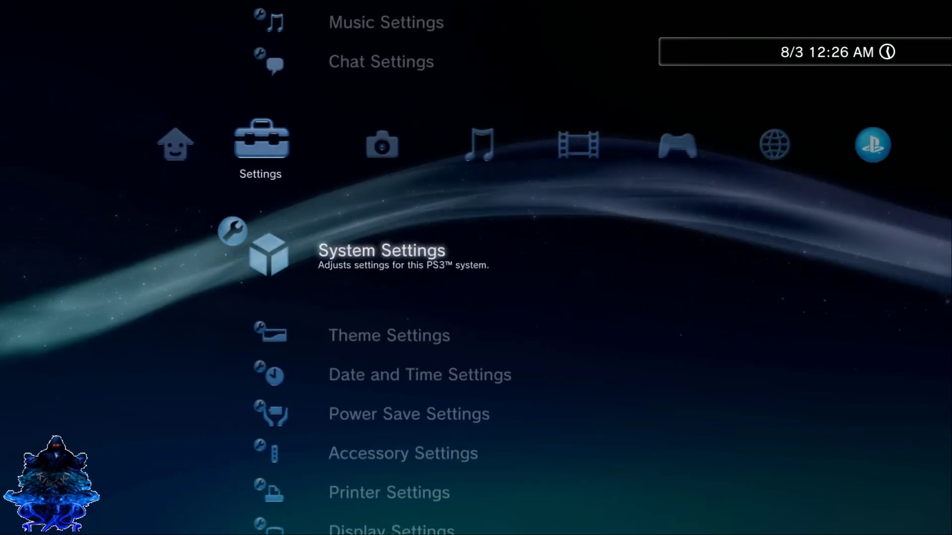
pyautogui.press('Right')
pyautogui.press('Right')
pyautogui.press('Right')
pyautogui.press('Right')
pyautogui.press('Left')
pyautogui.press('Right')
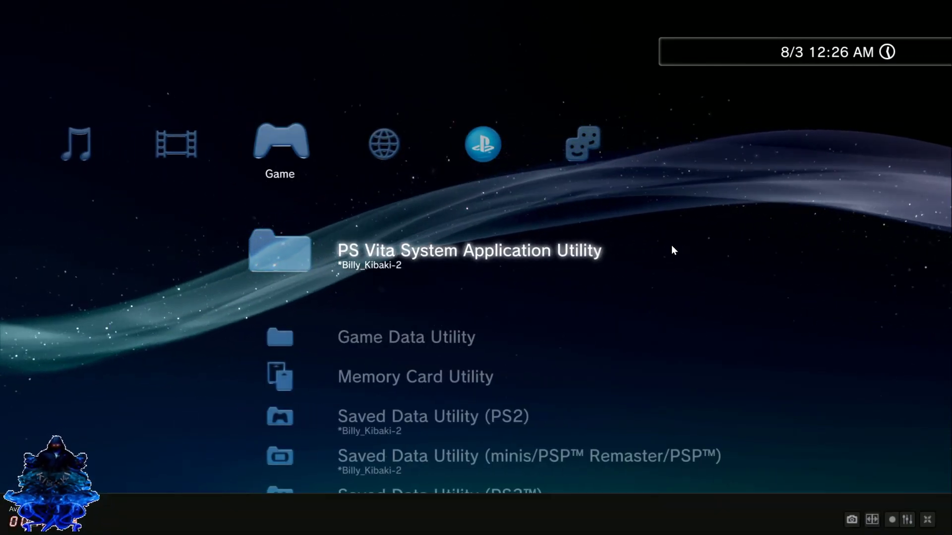
# - Leave the full-screen PS3 capture and bring the PSX Place browser window forward
pyautogui.doubleClick(671, 245)
pyautogui.click(784, 30)
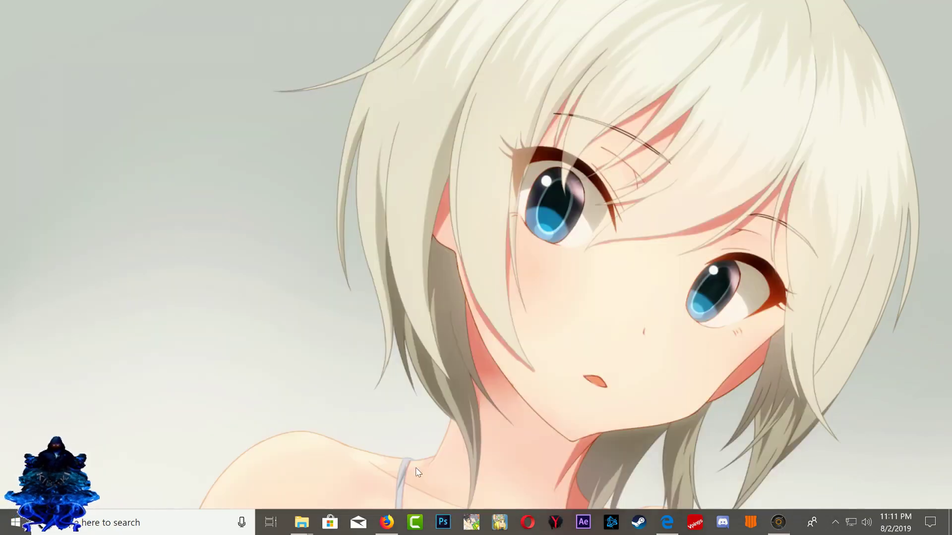
pyautogui.click(386, 522)
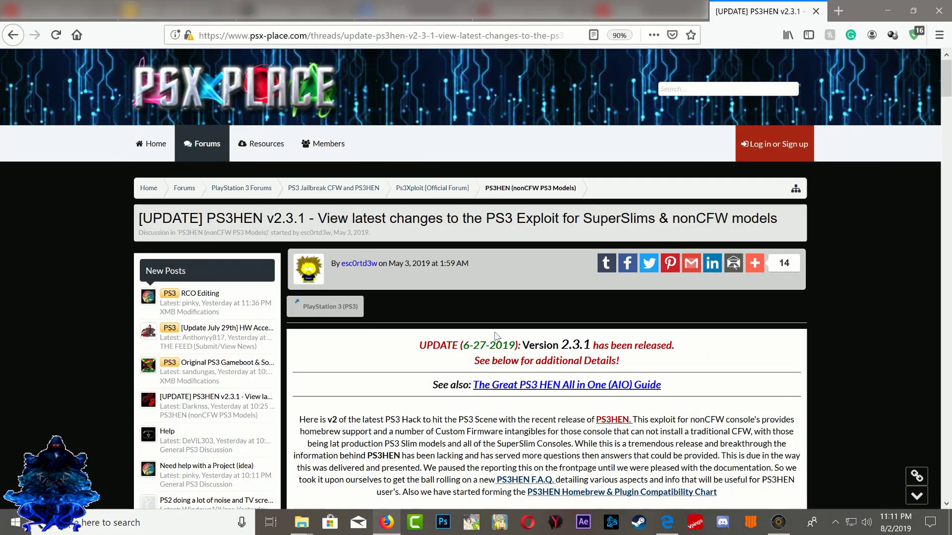
# - Scroll the PS3HEN v2.3.1 thread to its 4.82 OFW / 4.84 HFW compatibility note
pyautogui.scroll(-2, 468, 301)
pyautogui.scroll(-10, 474, 327)
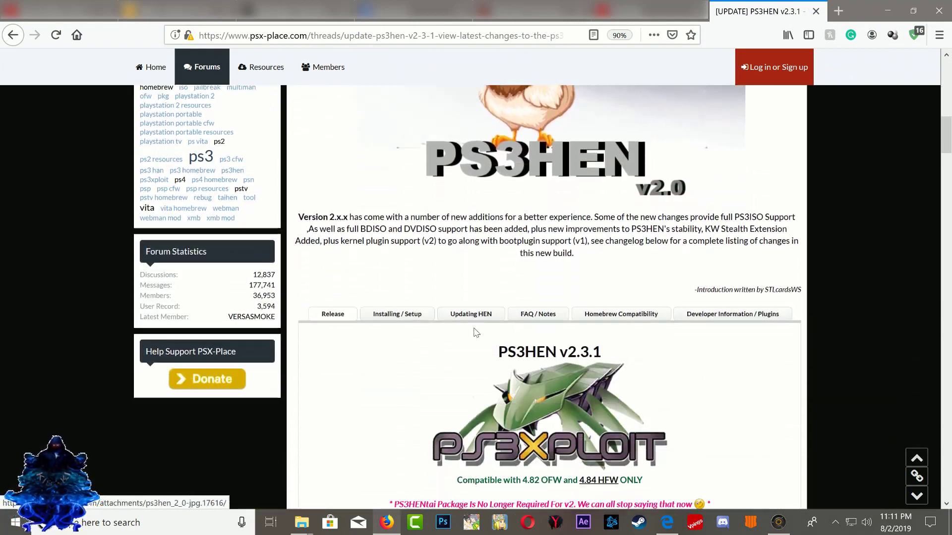
pyautogui.scroll(-1, 475, 332)
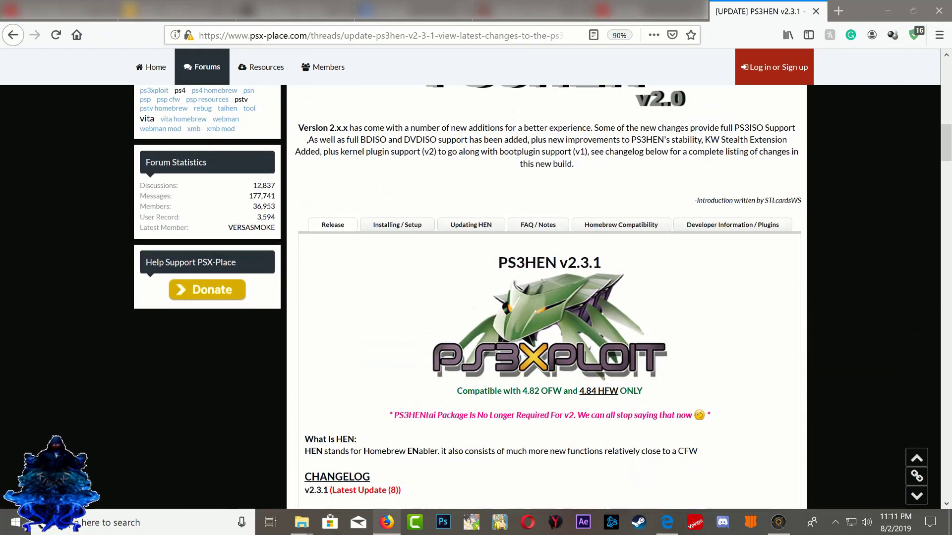
pyautogui.moveTo(521, 392); pyautogui.dragTo(562, 392)
pyautogui.click(553, 408)
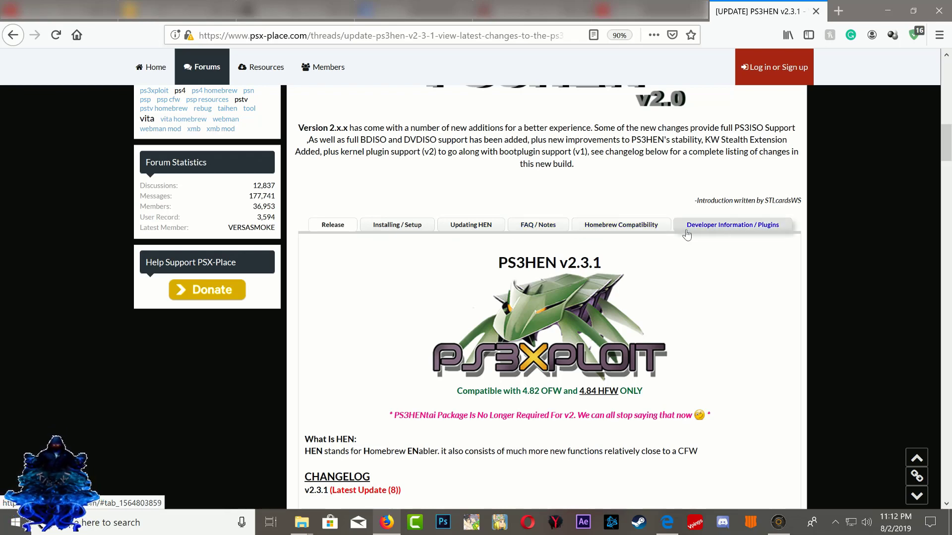
# - Show the Homebrew Compatibility section and highlight its chart heading and three warnings
pyautogui.click(610, 231)
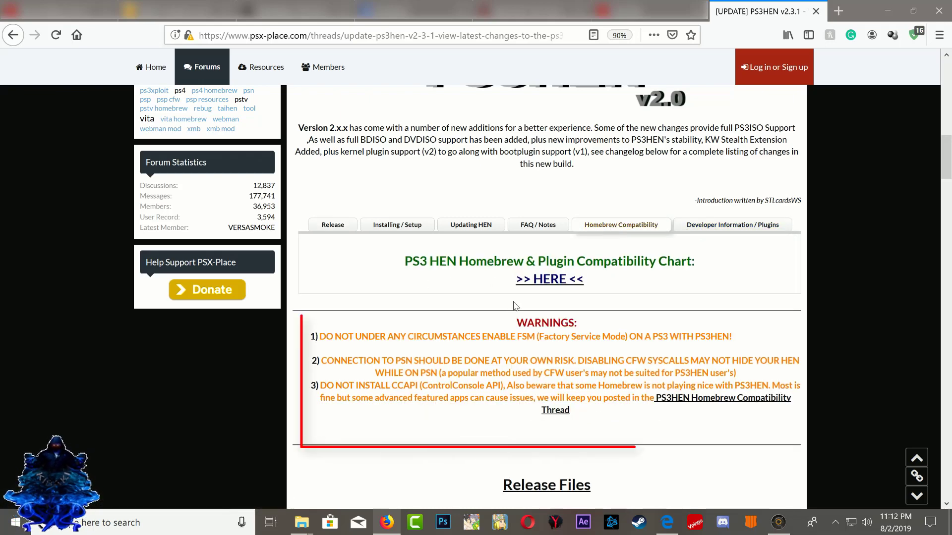
pyautogui.moveTo(404, 262); pyautogui.dragTo(714, 268)
pyautogui.click(714, 271)
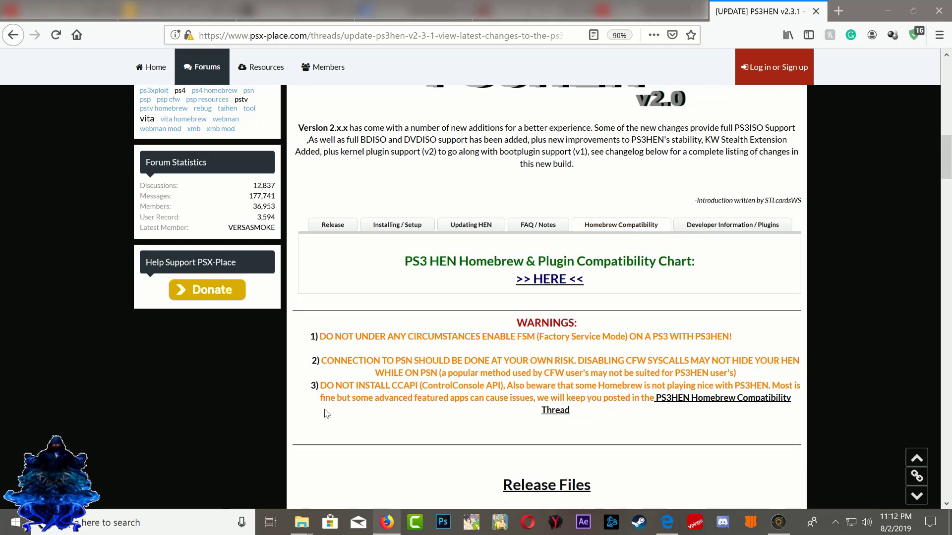
pyautogui.moveTo(318, 336); pyautogui.dragTo(641, 414)
pyautogui.click(659, 435)
pyautogui.moveTo(318, 336); pyautogui.dragTo(641, 422)
pyautogui.click(641, 422)
# - Return to the Release section and highlight 'What Is HEN': Homebrew ENabler, close to a CFW
pyautogui.click(322, 228)
pyautogui.scroll(-1, 376, 358)
pyautogui.scroll(-3, 378, 358)
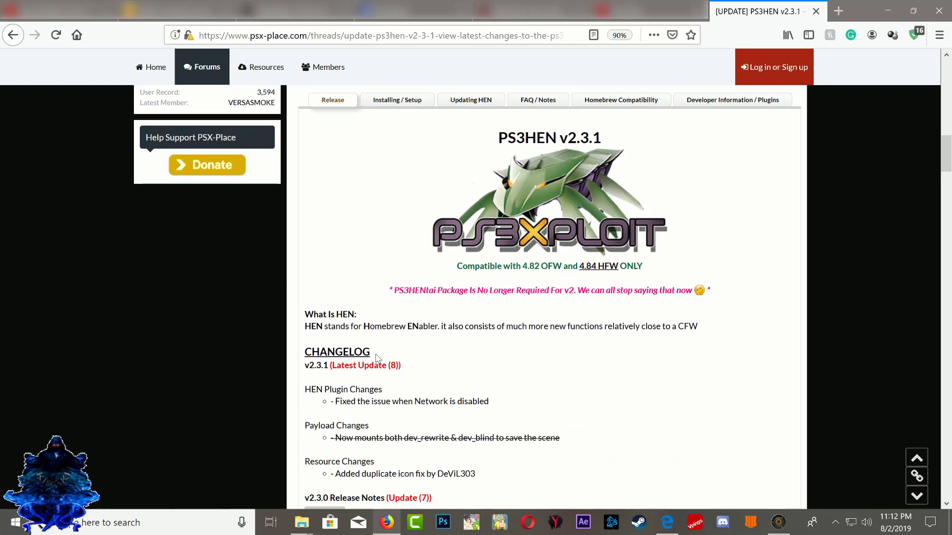
pyautogui.moveTo(304, 314); pyautogui.dragTo(357, 315)
pyautogui.click(428, 340)
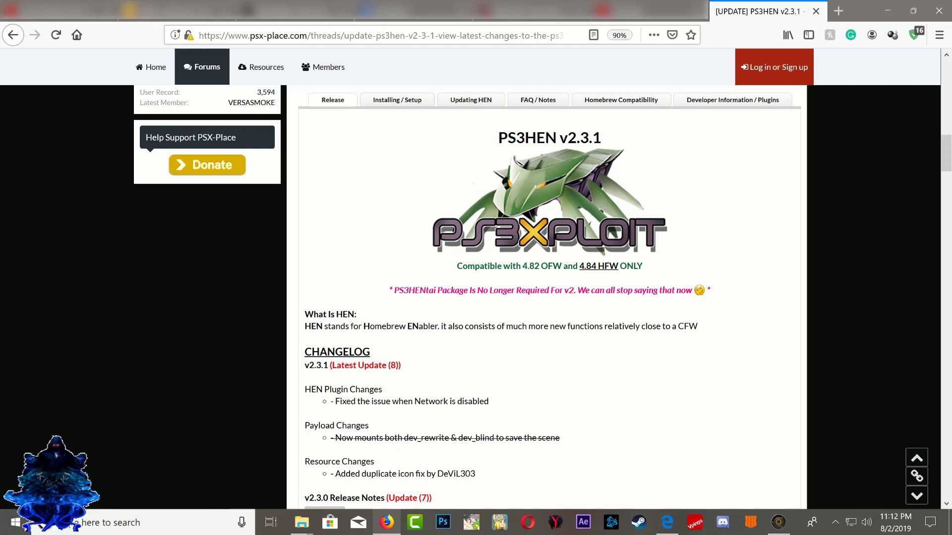
pyautogui.moveTo(641, 327); pyautogui.dragTo(704, 328)
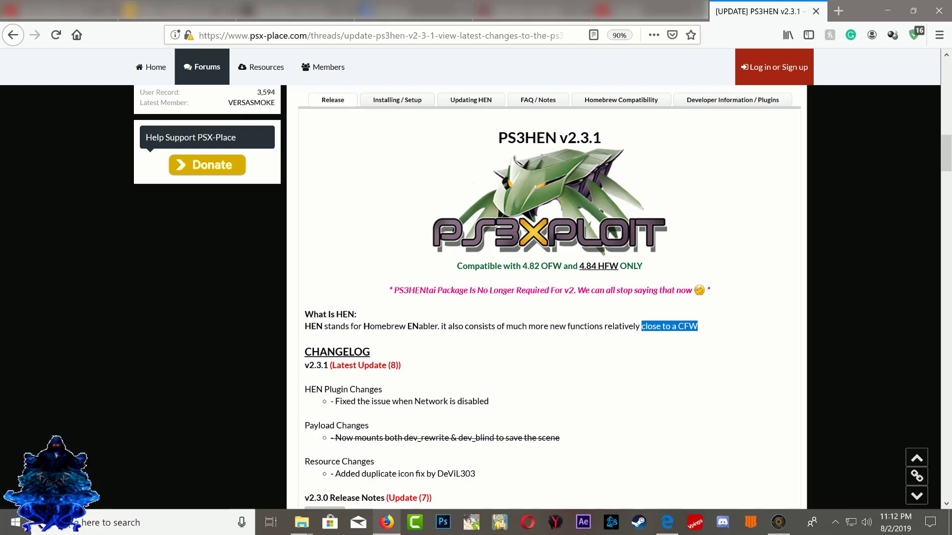
pyautogui.moveTo(362, 326); pyautogui.dragTo(439, 327)
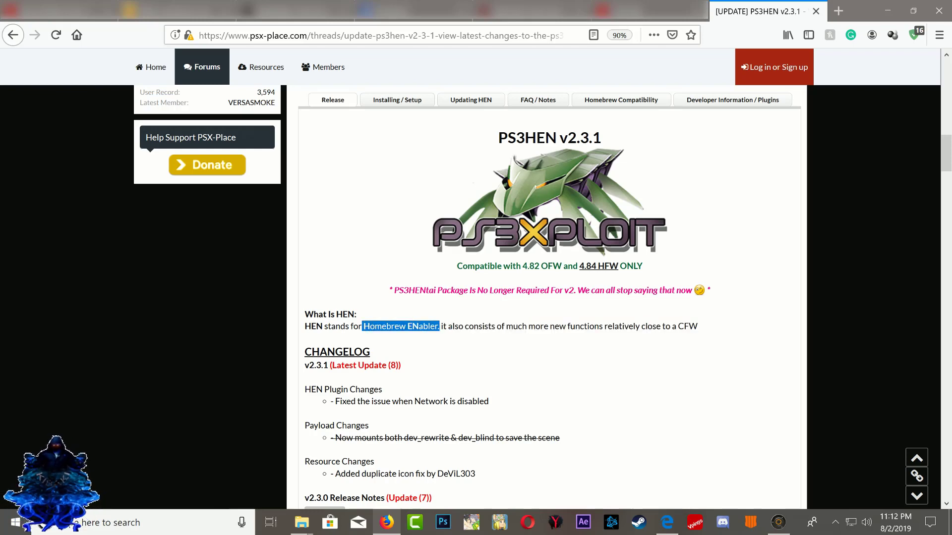
# - Scroll to the Warnings and highlight warnings 1 and 2 and the note on disabling CFW syscalls
pyautogui.scroll(-4, 508, 393)
pyautogui.scroll(-12, 508, 393)
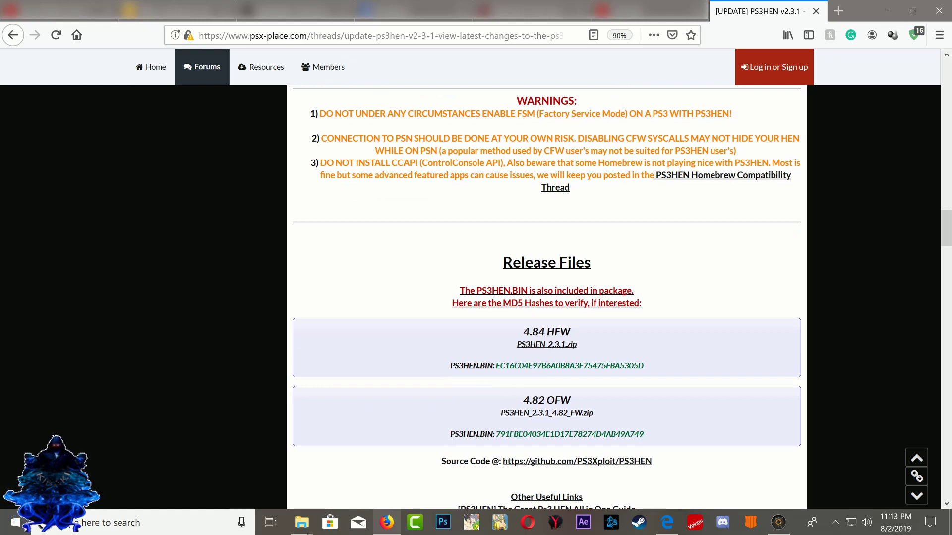
pyautogui.moveTo(318, 113); pyautogui.dragTo(490, 157)
pyautogui.click(345, 131)
pyautogui.moveTo(687, 115); pyautogui.dragTo(742, 118)
pyautogui.click(757, 120)
pyautogui.moveTo(577, 138); pyautogui.dragTo(663, 139)
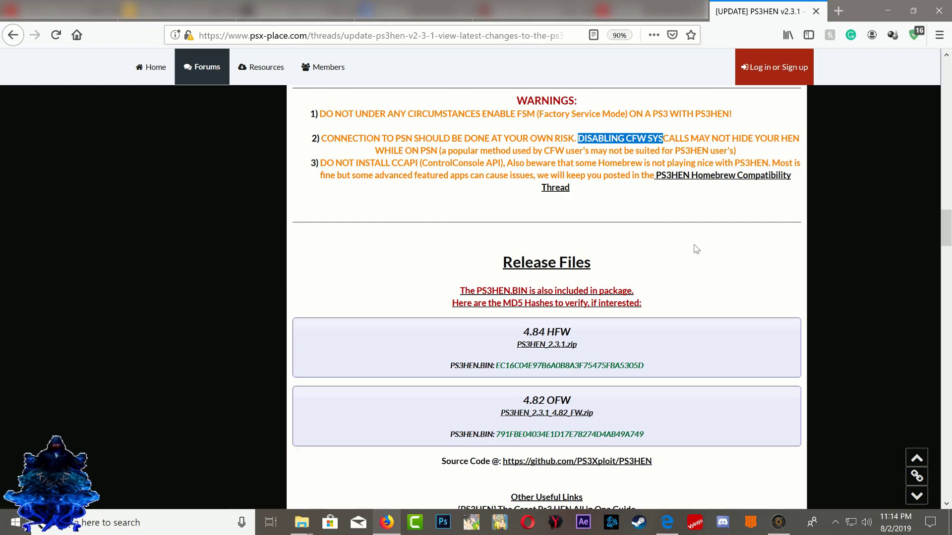
pyautogui.scroll(15, 697, 249)
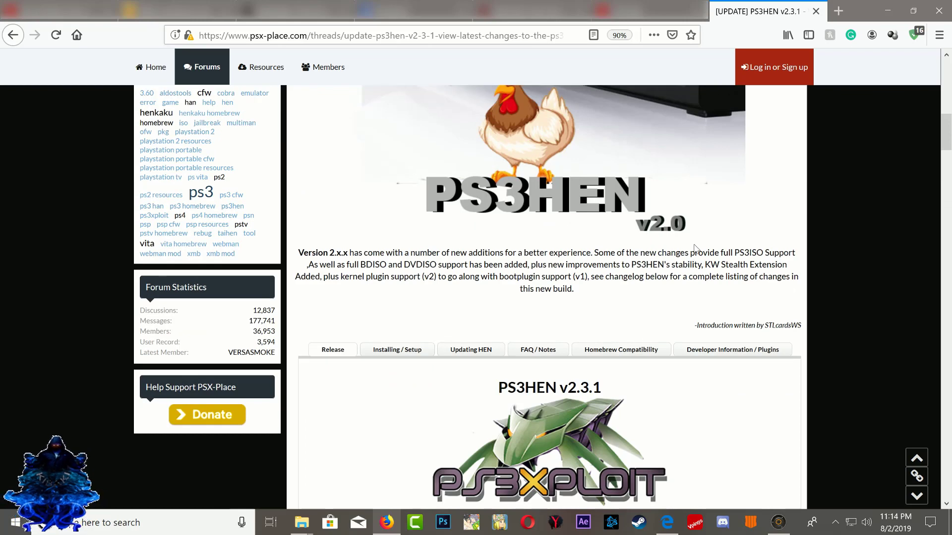
pyautogui.scroll(-4, 694, 248)
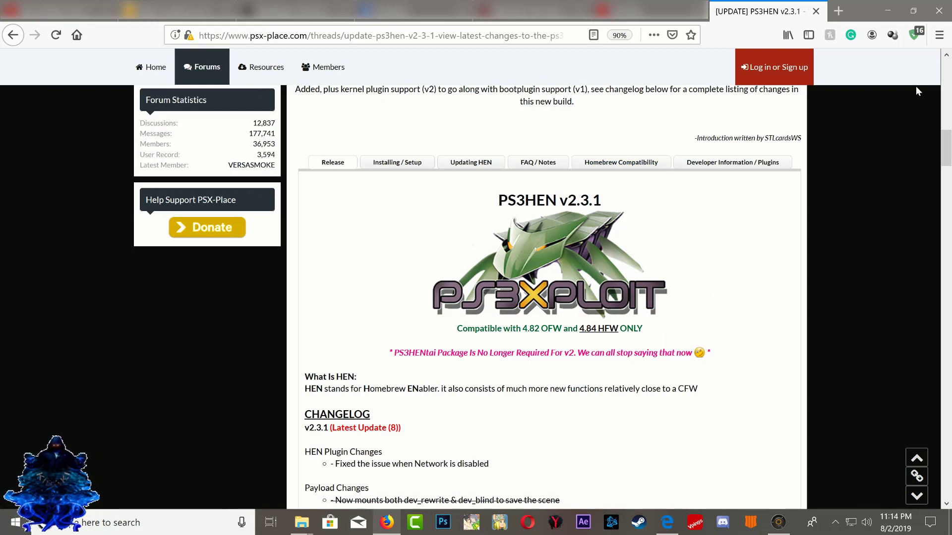
# - Minimise the browser and create a folder named PS3 in New folder (2)
pyautogui.click(887, 11)
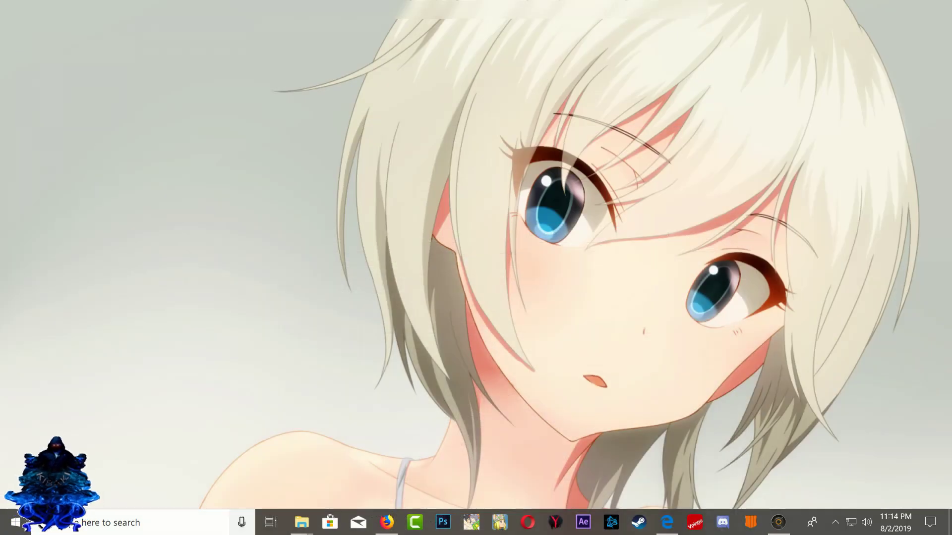
pyautogui.moveTo(301, 520)
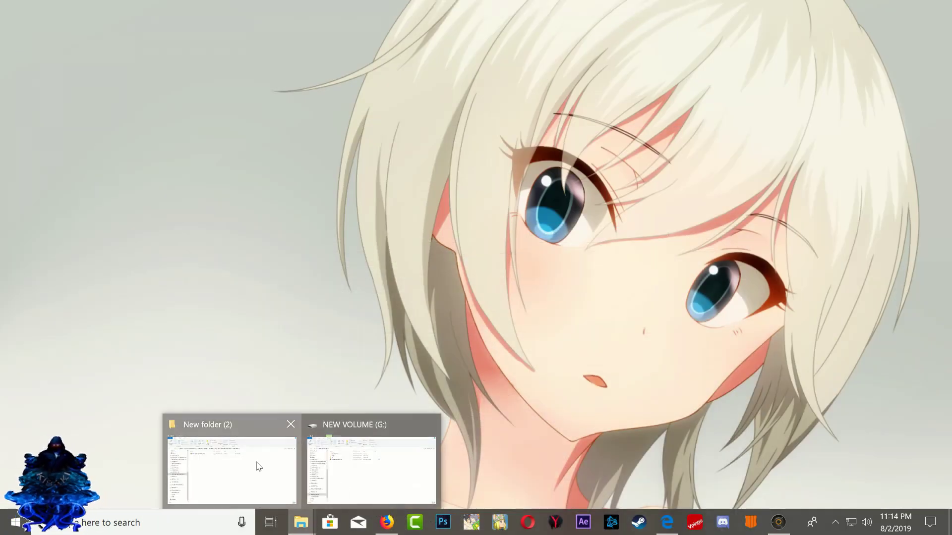
pyautogui.click(258, 466)
pyautogui.click(226, 144)
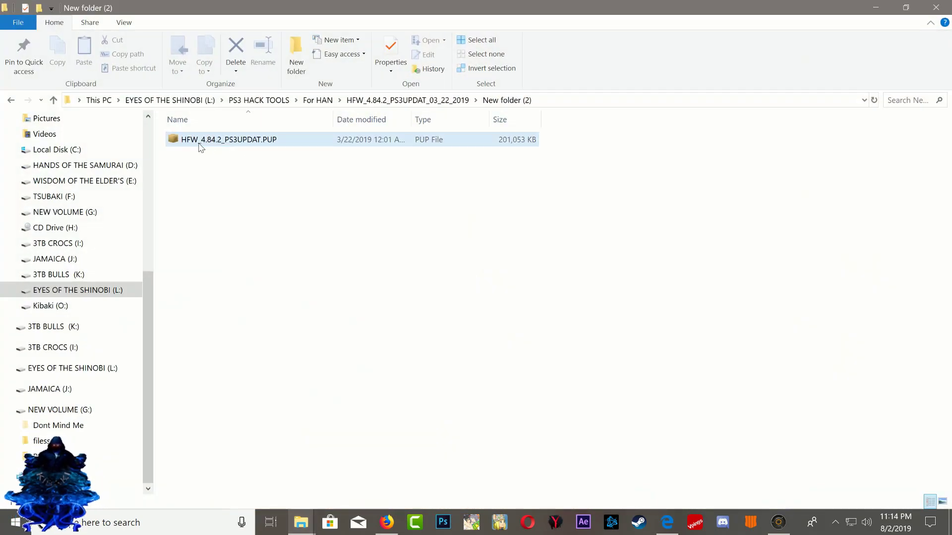
pyautogui.click(257, 246)
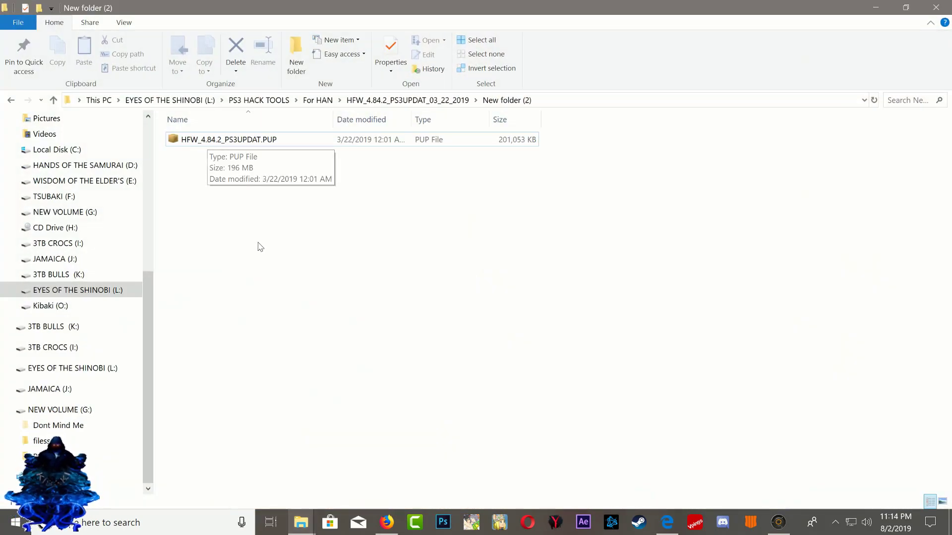
pyautogui.rightClick(249, 205)
pyautogui.moveTo(304, 404)
pyautogui.click(416, 403)
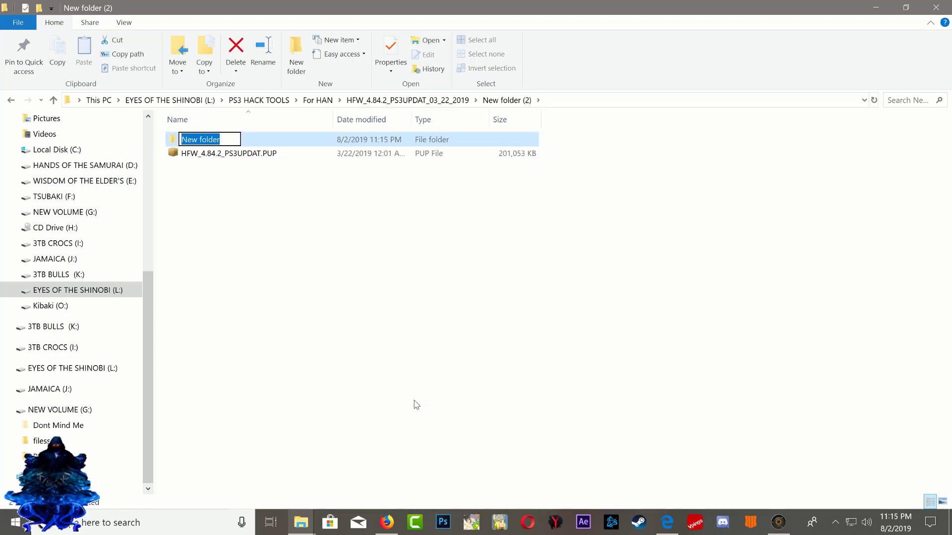
pyautogui.write('ps3')
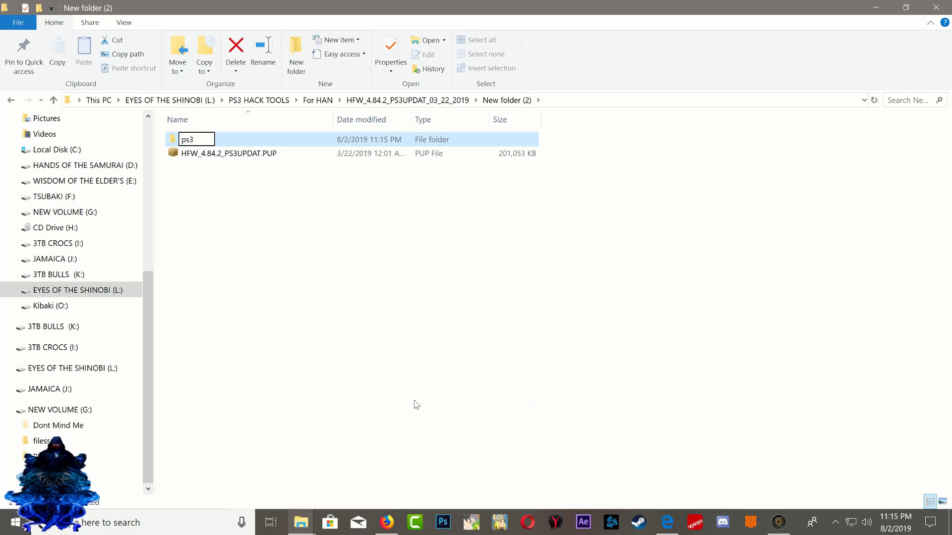
pyautogui.press('BackSpace')
pyautogui.press('BackSpace')
pyautogui.press('BackSpace')
pyautogui.write('PS3')
pyautogui.press('Return')
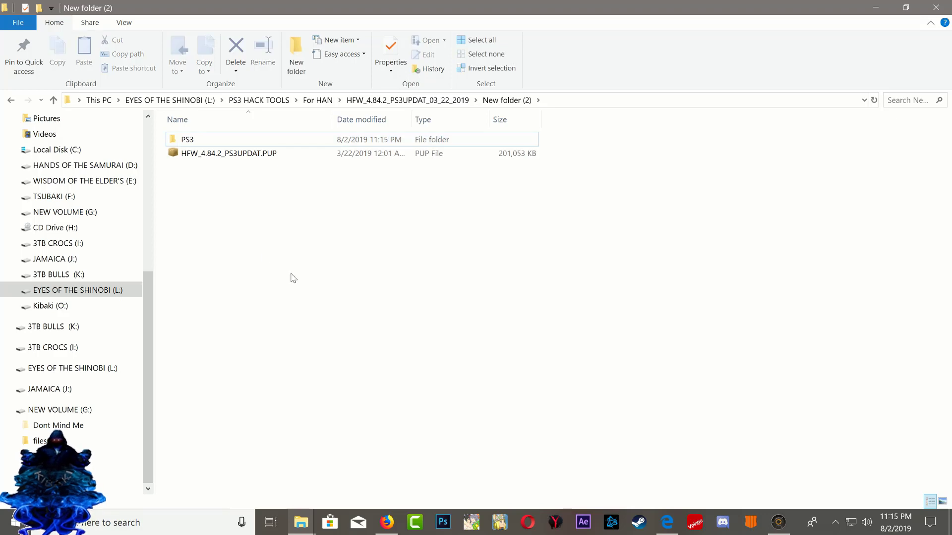
# - Copy the HFW update file and create an UPDATE folder inside PS3
pyautogui.rightClick(196, 153)
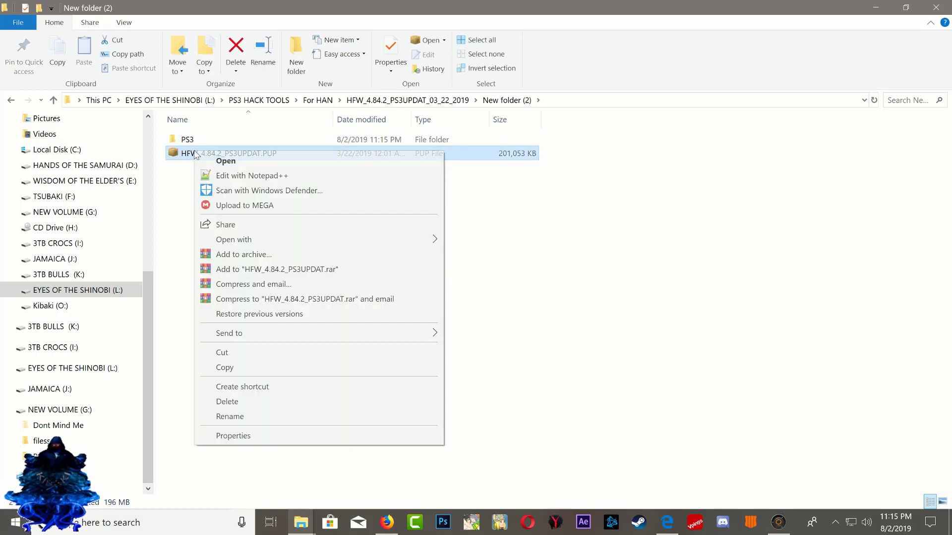
pyautogui.click(224, 368)
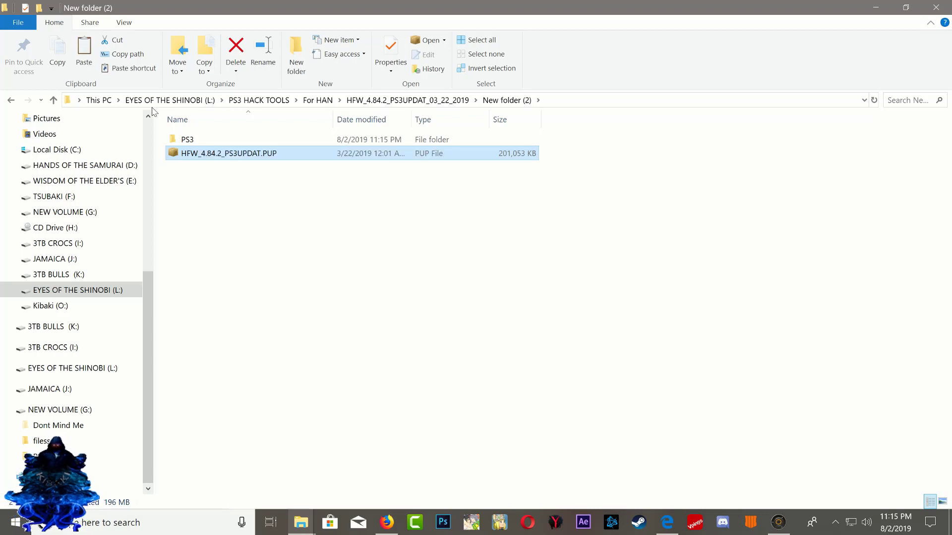
pyautogui.doubleClick(186, 139)
pyautogui.rightClick(244, 230)
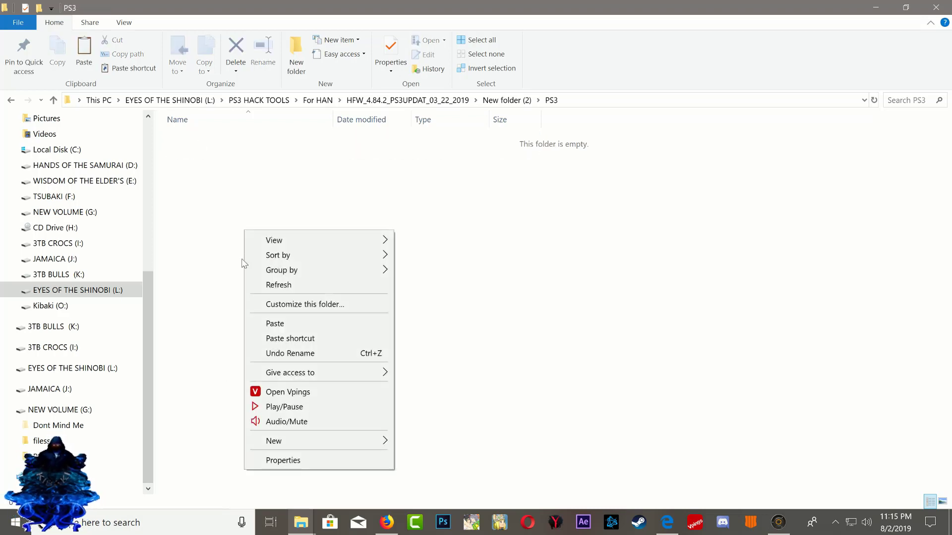
pyautogui.moveTo(314, 440)
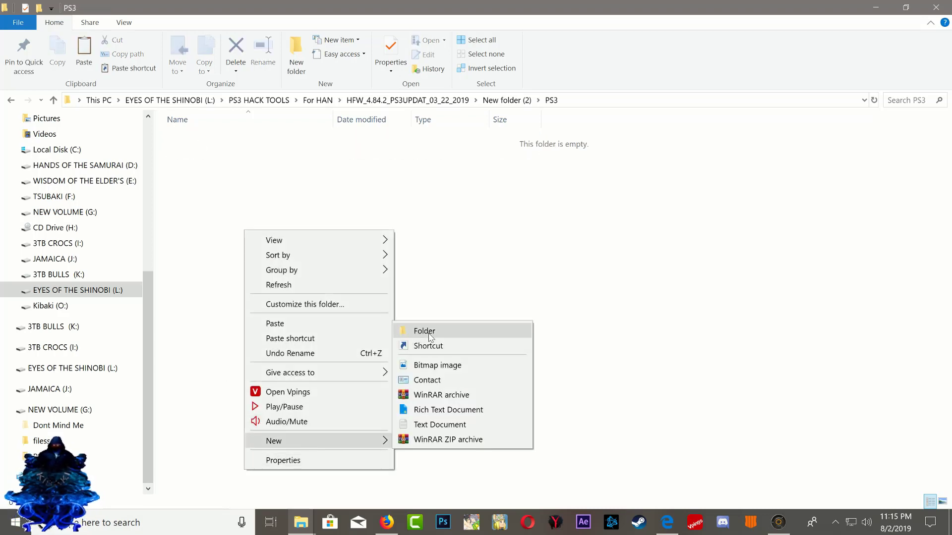
pyautogui.click(429, 336)
pyautogui.write('UP')
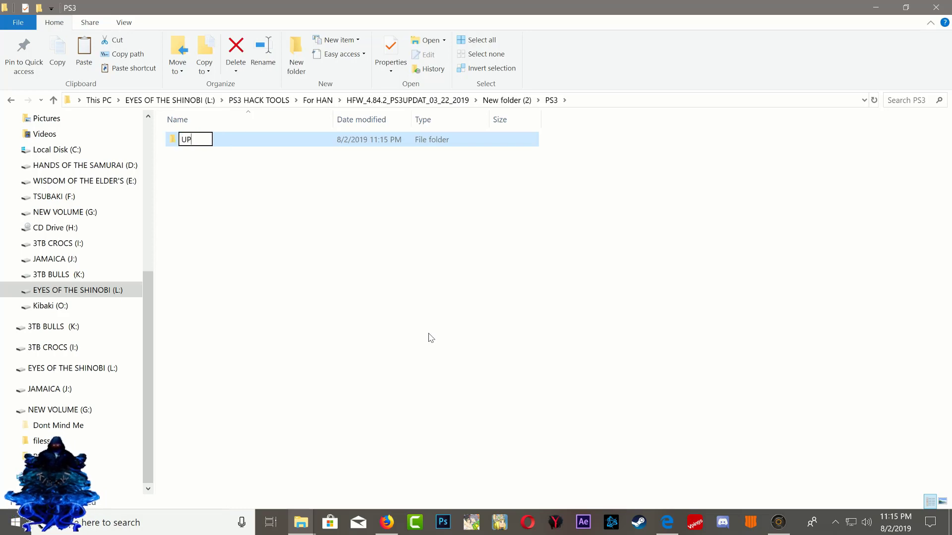
pyautogui.write('DATE')
pyautogui.click(208, 155)
pyautogui.doubleClick(202, 142)
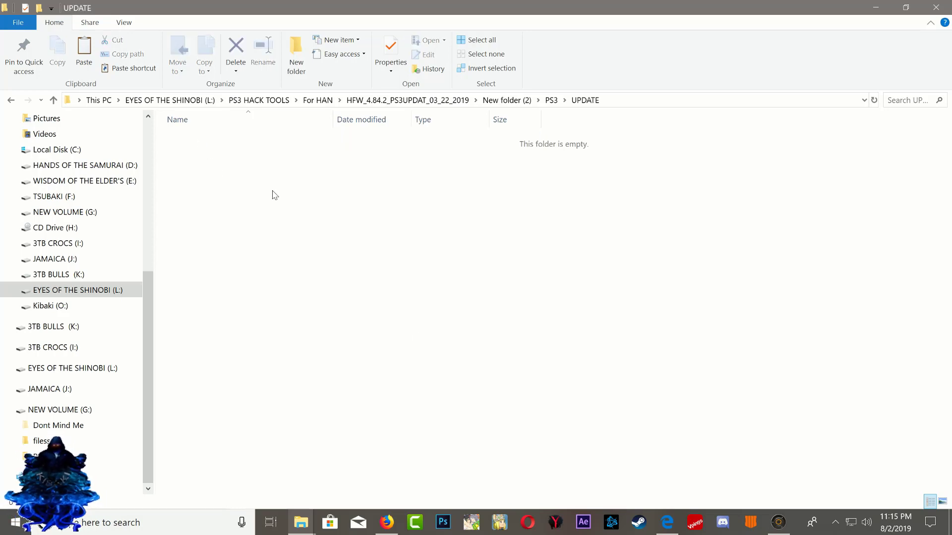
# - Paste the update file into UPDATE and rename it from HFW_4.84.2_PS3UPDAT.PUP to PS3UPDAT.PUP
pyautogui.rightClick(273, 194)
pyautogui.click(327, 283)
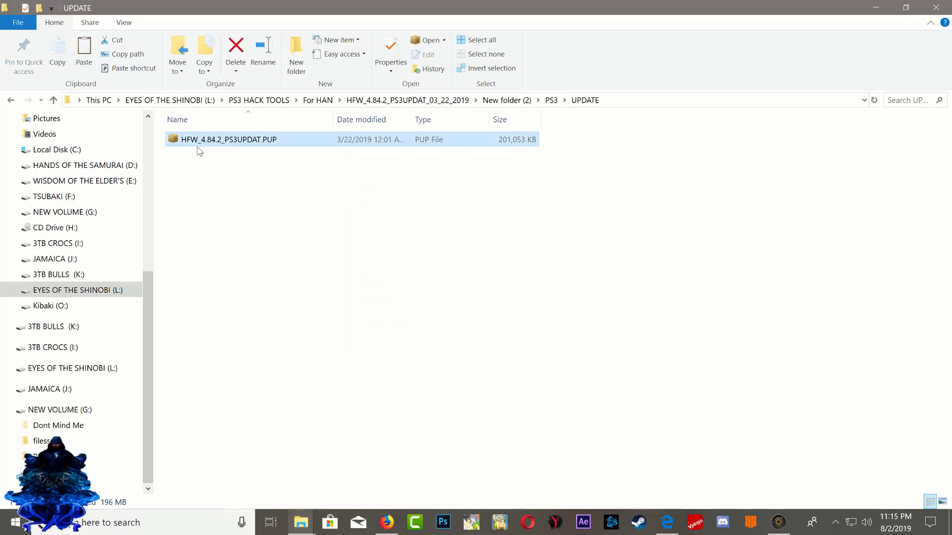
pyautogui.rightClick(211, 143)
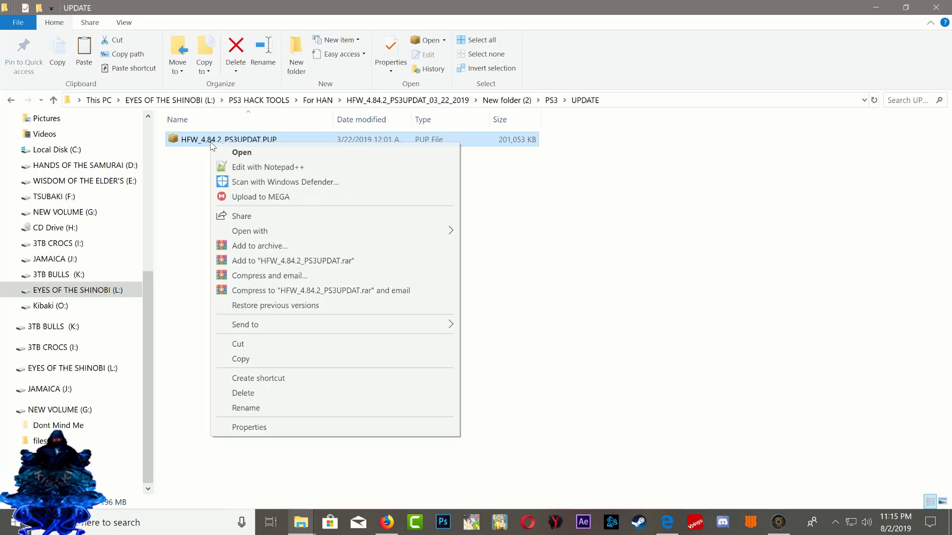
pyautogui.click(247, 407)
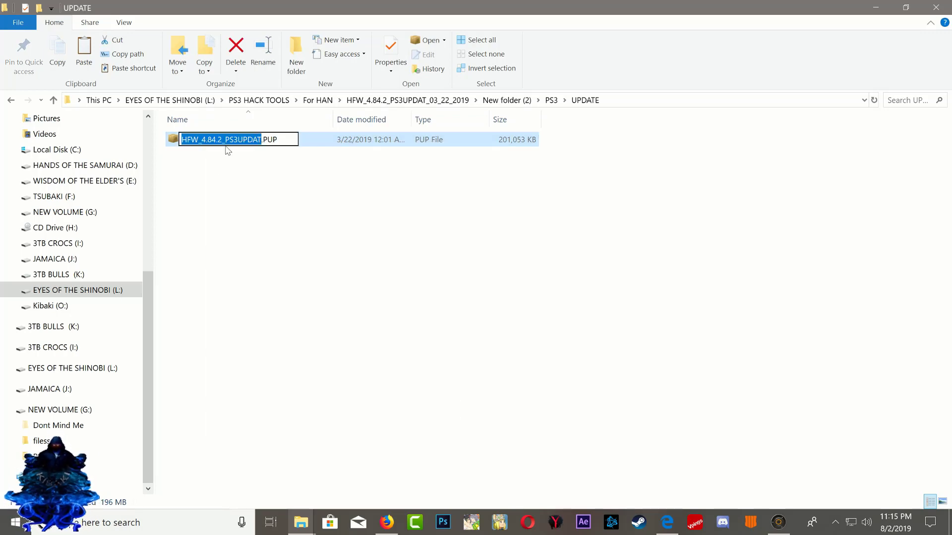
pyautogui.moveTo(226, 139); pyautogui.dragTo(181, 141)
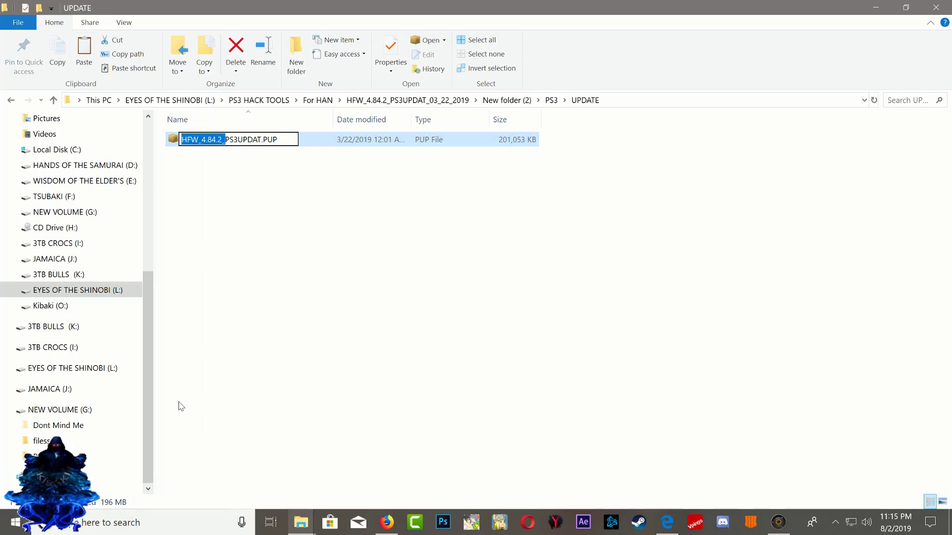
pyautogui.press('BackSpace')
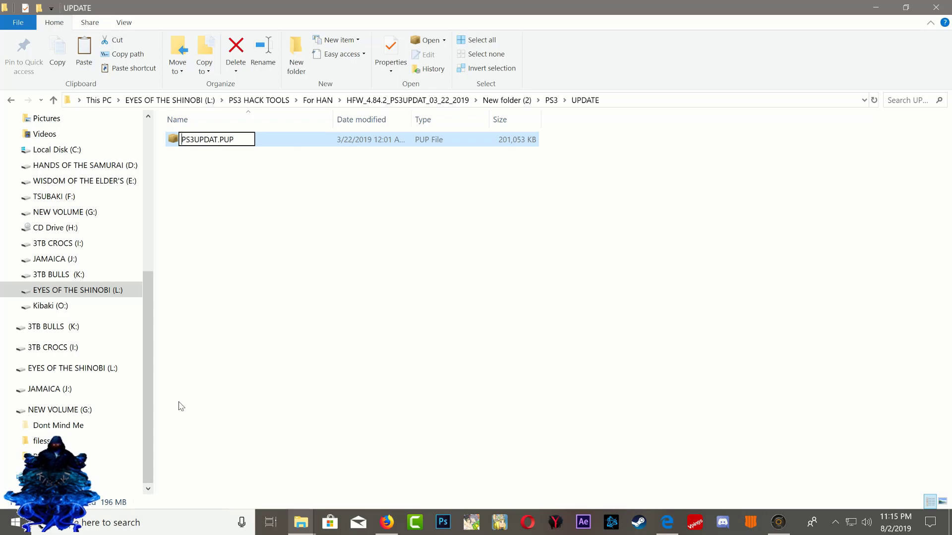
pyautogui.click(266, 310)
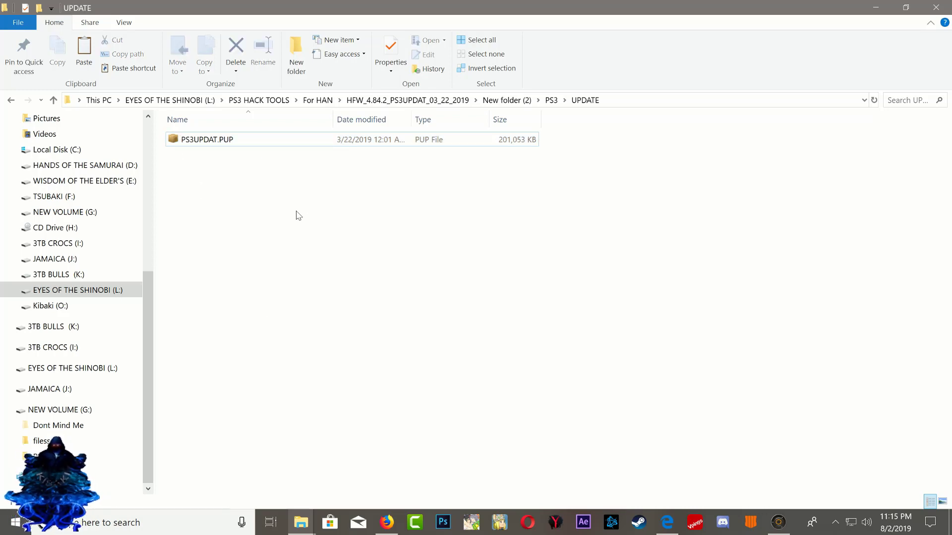
# - Go back up to New folder (2) and copy the PS3 folder
pyautogui.click(11, 100)
pyautogui.click(10, 100)
pyautogui.moveTo(227, 182); pyautogui.dragTo(514, 237)
pyautogui.rightClick(181, 143)
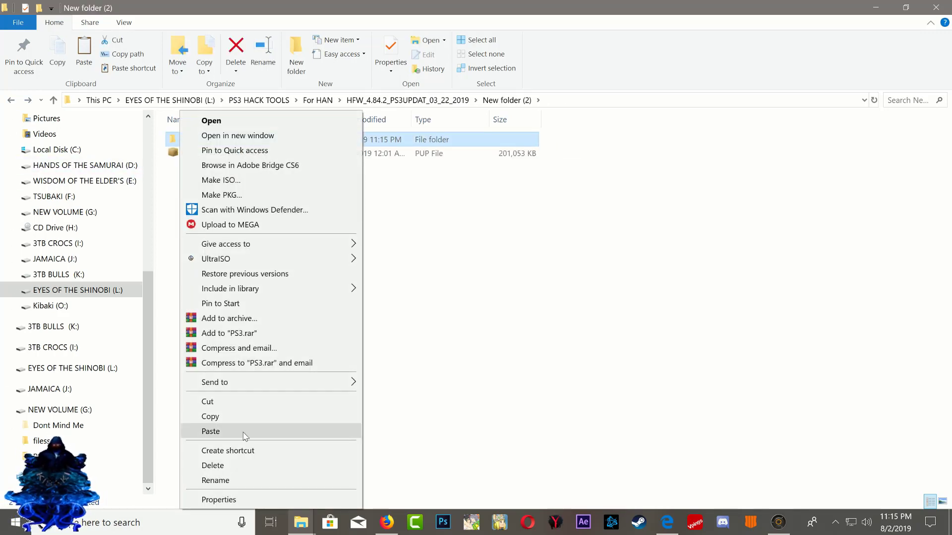
pyautogui.click(209, 417)
# - Switch to NEW VOLUME (G:) and check its Properties show the FAT32 file system
pyautogui.moveTo(301, 522)
pyautogui.click(377, 456)
pyautogui.moveTo(348, 369); pyautogui.dragTo(491, 347)
pyautogui.rightClick(433, 317)
pyautogui.click(476, 305)
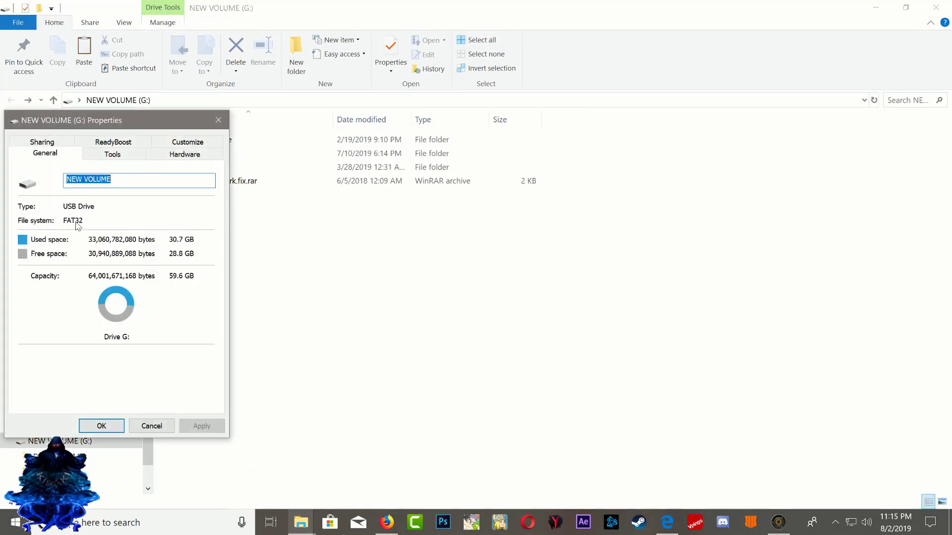
pyautogui.click(218, 120)
# - Paste the PS3 folder onto the NEW VOLUME (G:) USB drive
pyautogui.moveTo(349, 351); pyautogui.dragTo(515, 294)
pyautogui.rightClick(512, 304)
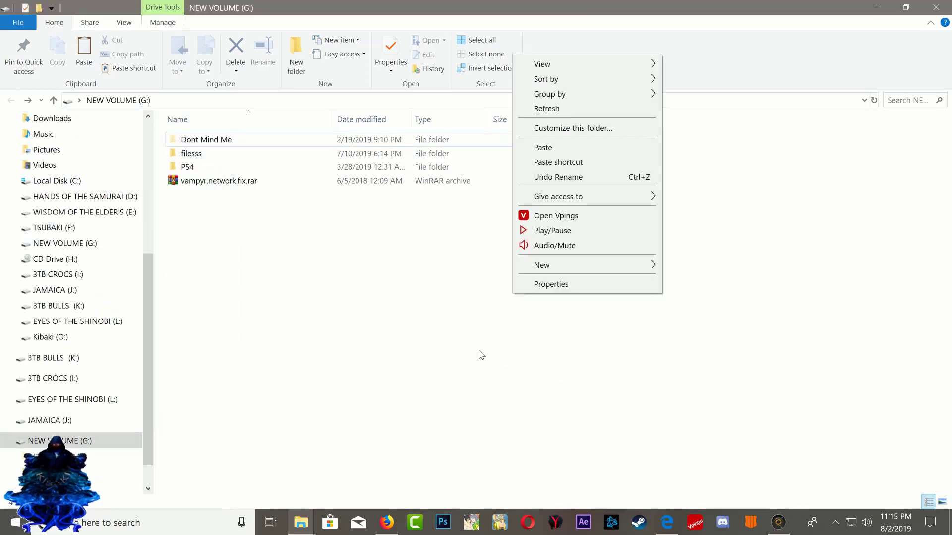
pyautogui.click(543, 148)
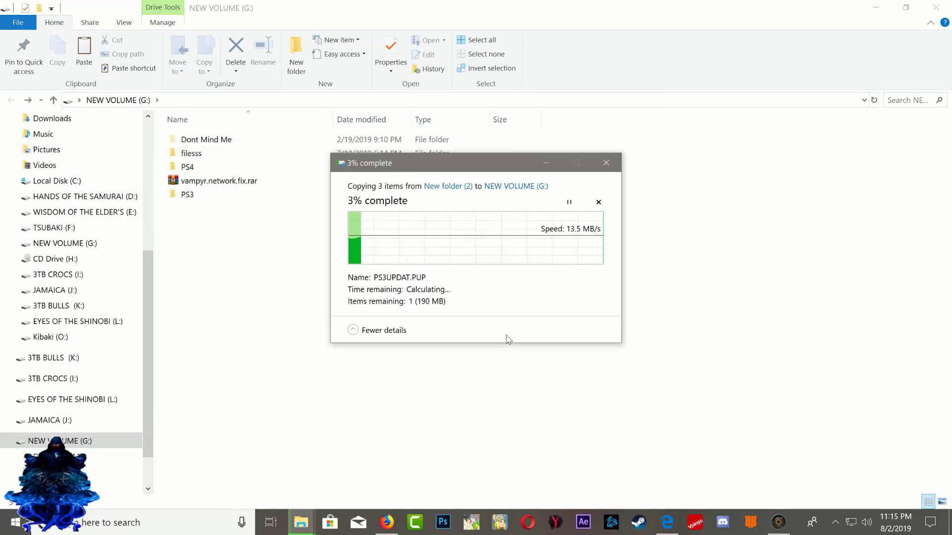
pyautogui.click(508, 339)
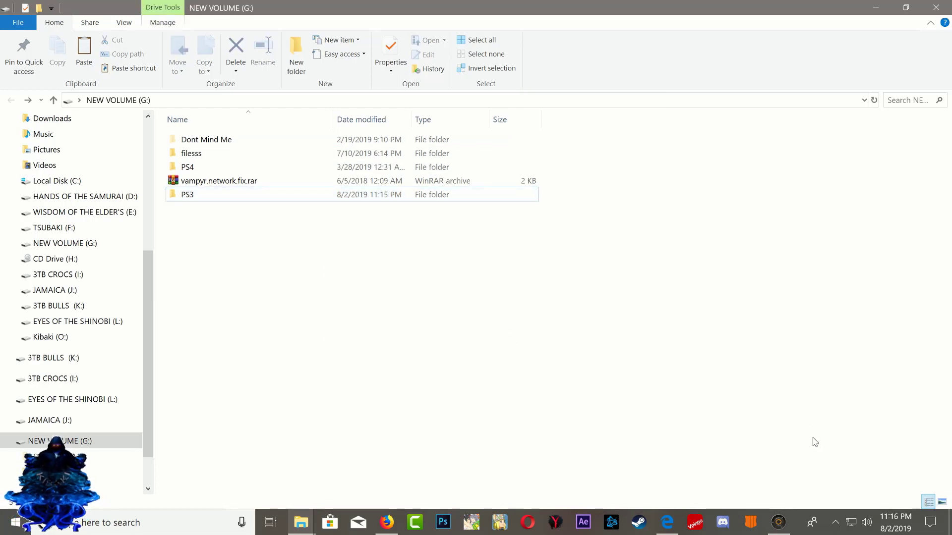
pyautogui.click(835, 522)
# - Safely eject the USB drive, then run System Update from storage media to find 4.84.2 HFW
pyautogui.click(799, 447)
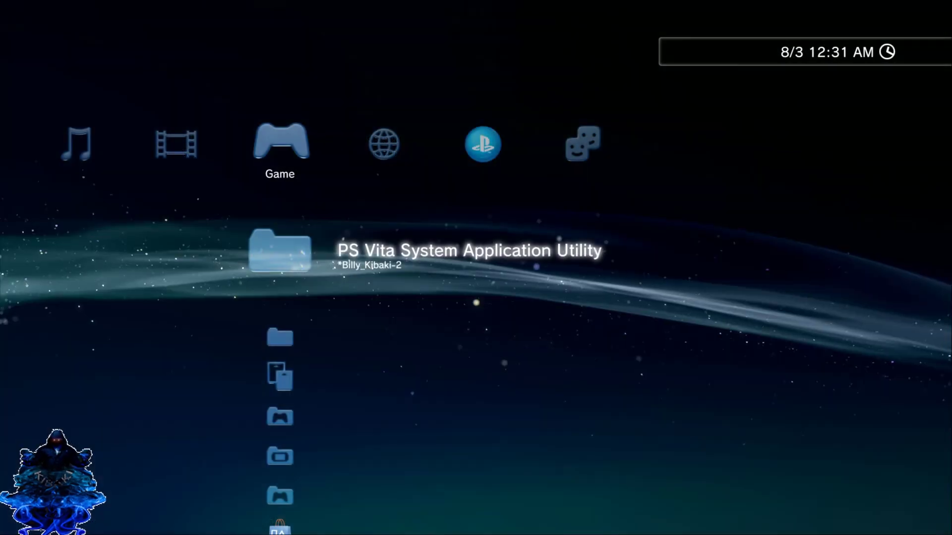
pyautogui.press('Down')
pyautogui.press('Down')
pyautogui.press('Down')
pyautogui.press('Down')
pyautogui.press('Down')
pyautogui.press('Down')
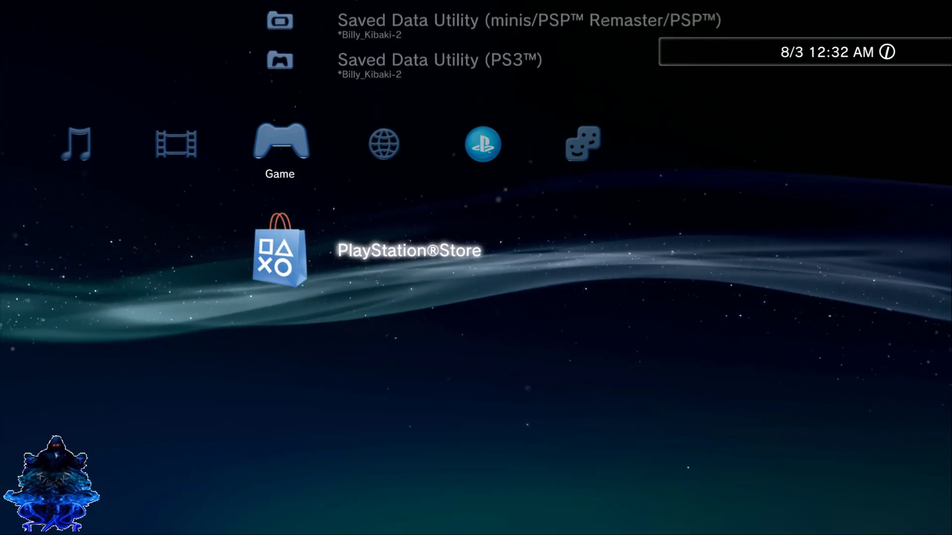
pyautogui.press('Left')
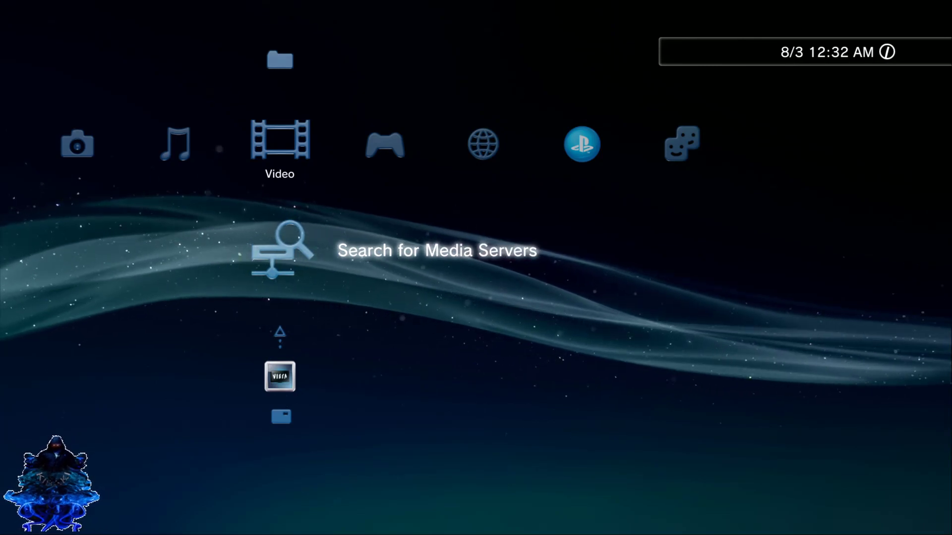
pyautogui.press('Left')
pyautogui.press('Left')
pyautogui.press('Left')
pyautogui.press('Up')
pyautogui.press('Up')
pyautogui.press('Up')
pyautogui.press('Up')
pyautogui.press('Up')
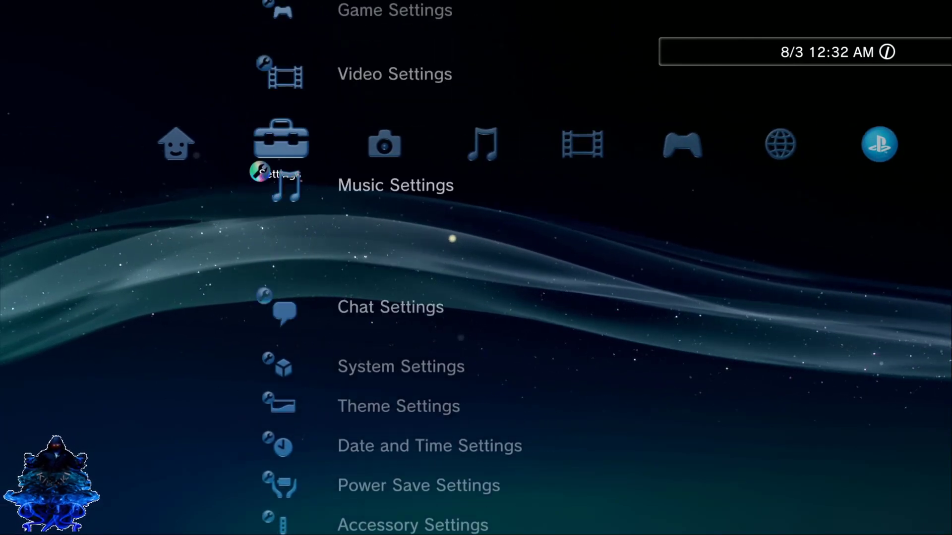
pyautogui.press('Return')
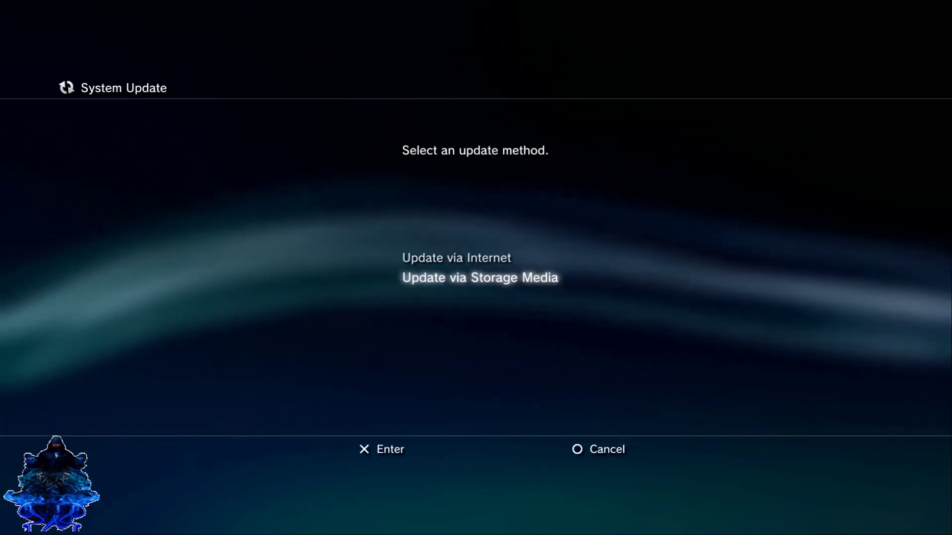
pyautogui.press('Return')
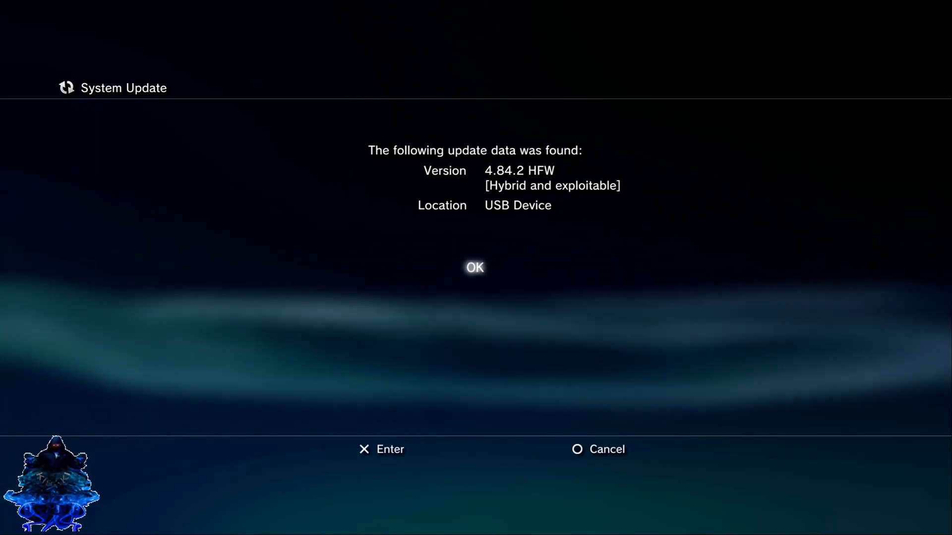
# - Back out without installing and move to Turn Off System in the Users column
pyautogui.press('Escape')
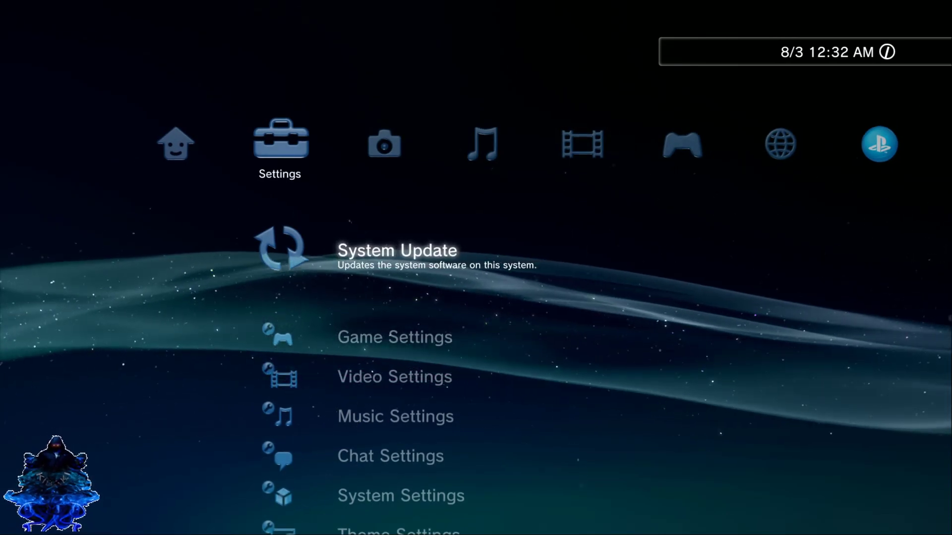
pyautogui.press('Left')
pyautogui.press('Up')
pyautogui.press('Up')
pyautogui.press('Up')
pyautogui.press('Up')
pyautogui.press('Up')
pyautogui.press('Up')
pyautogui.press('Up')
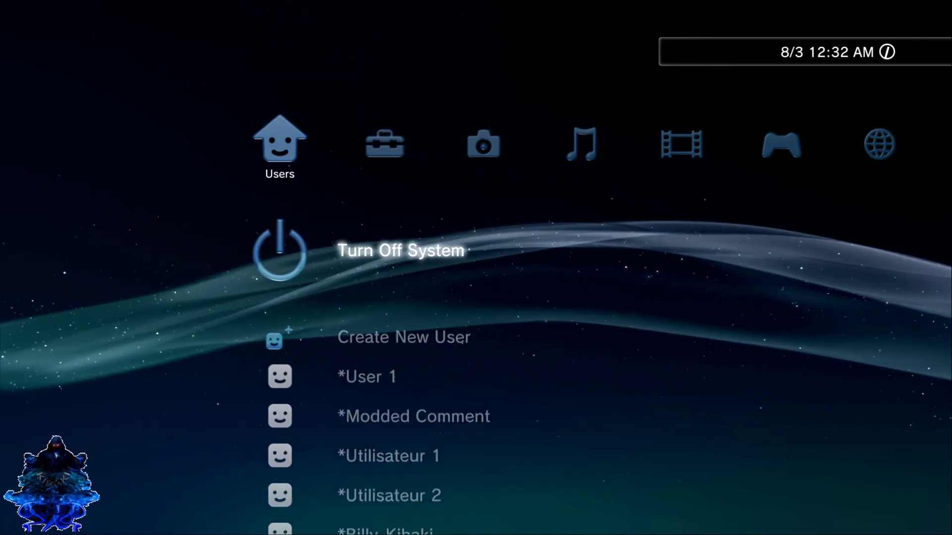
# - Turn off the PS3 and reboot it into Safe Mode by holding power until the second beep
pyautogui.press('Return')
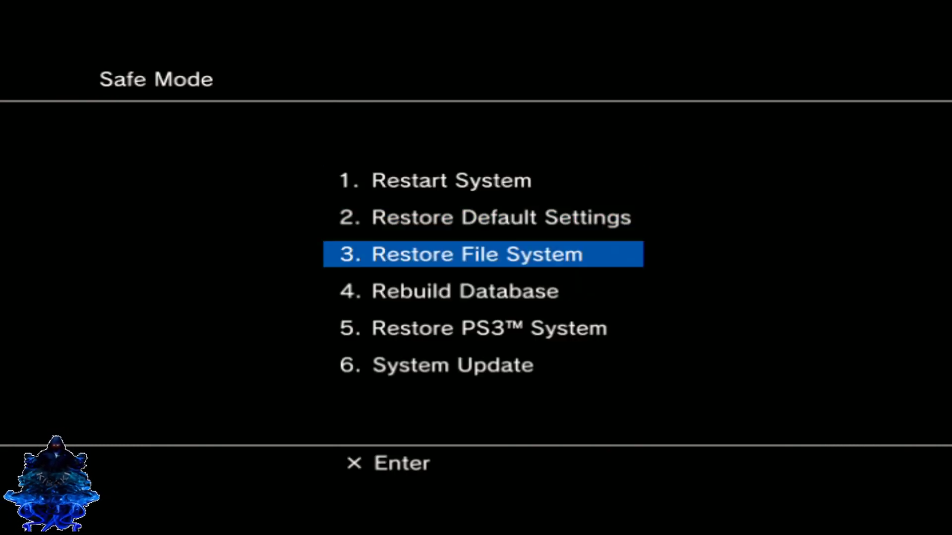
pyautogui.press('Down')
pyautogui.press('Down')
pyautogui.press('Down')
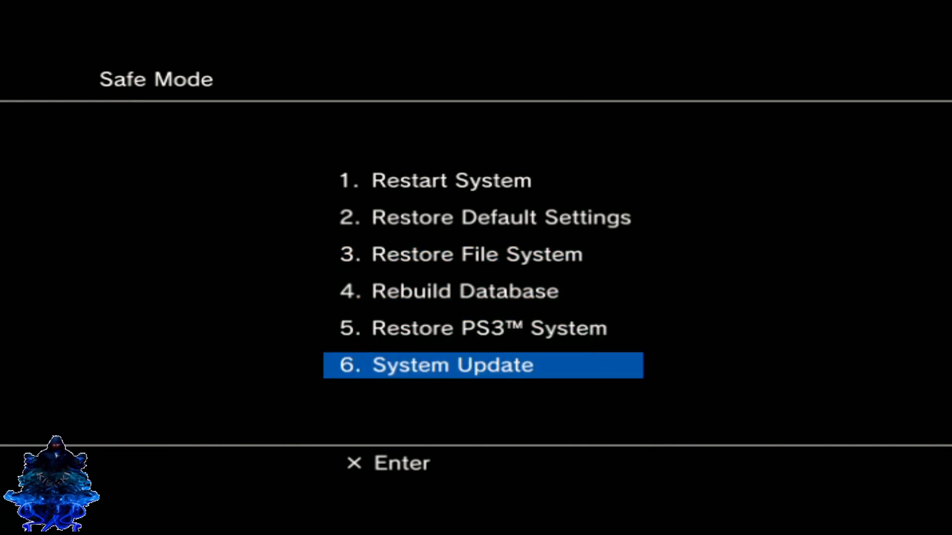
# - Choose 6. System Update in Safe Mode to reach the 4.84.2 HFW user agreement
pyautogui.press('Return')
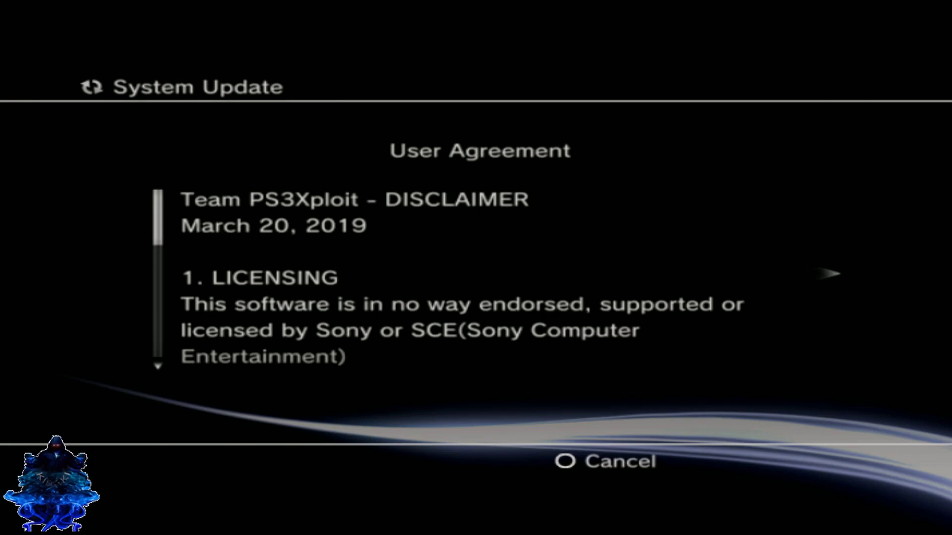
# - Accept the Safe Mode user agreement and start installing the system update
pyautogui.press('Right')
pyautogui.press('Down')
pyautogui.press('Return')
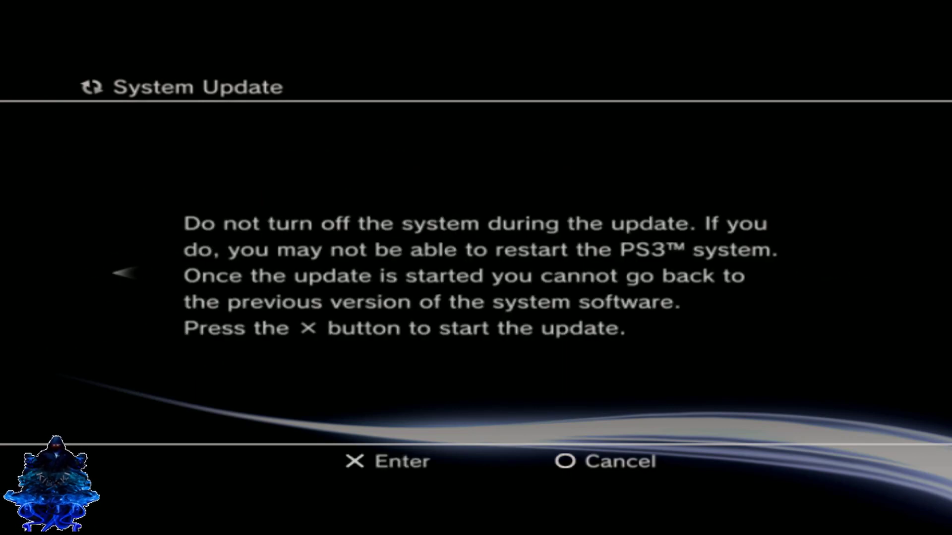
pyautogui.press('Return')
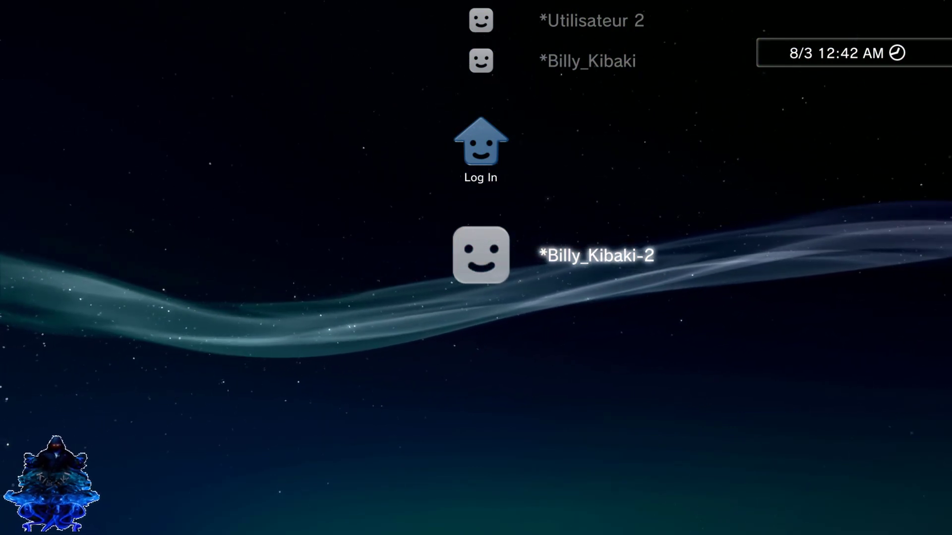
# - Log in with the user profile and go to Internet Browser in the Network column
pyautogui.press('Up')
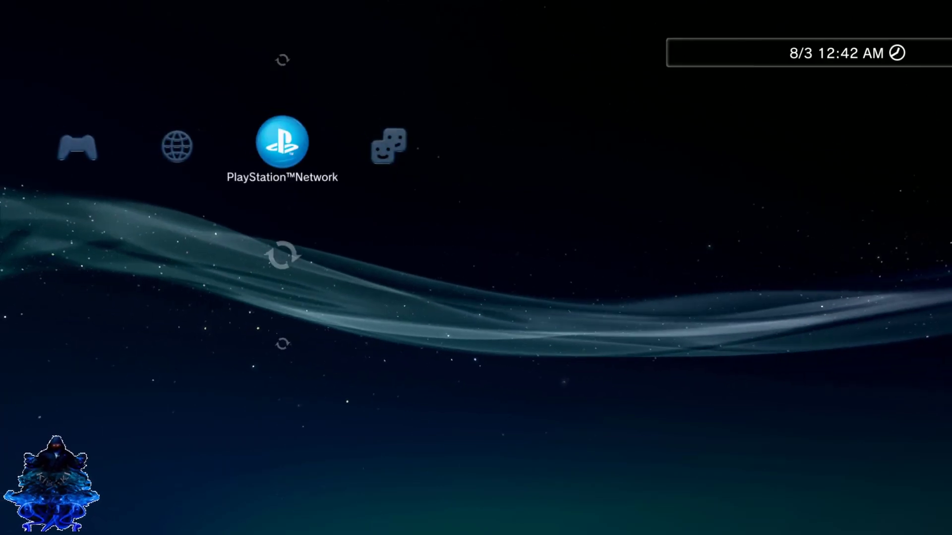
pyautogui.press('Left')
pyautogui.press('Left')
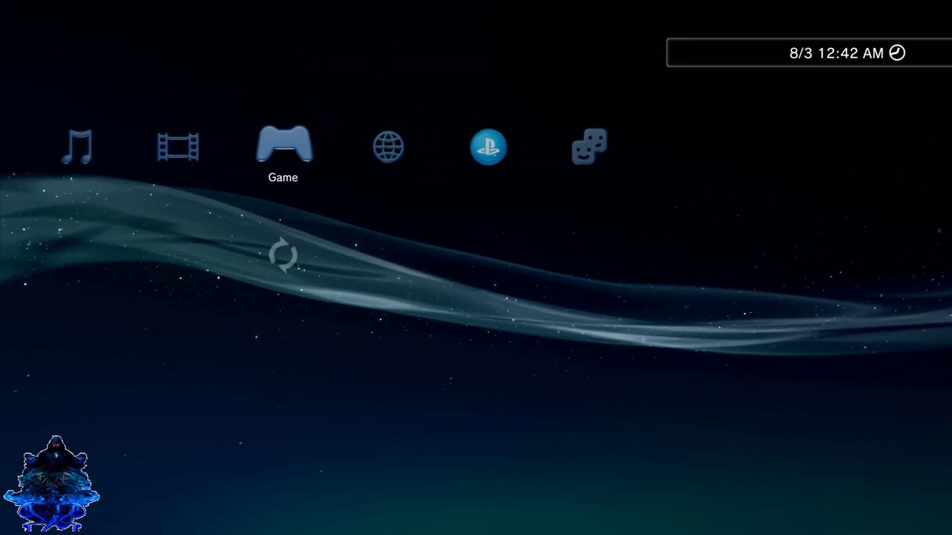
pyautogui.press('Up')
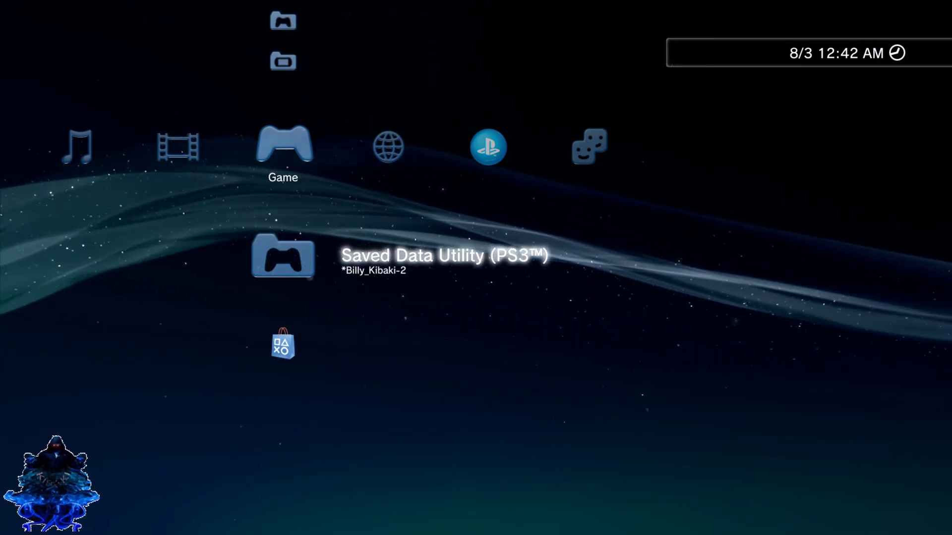
pyautogui.press('Right')
pyautogui.press('Right')
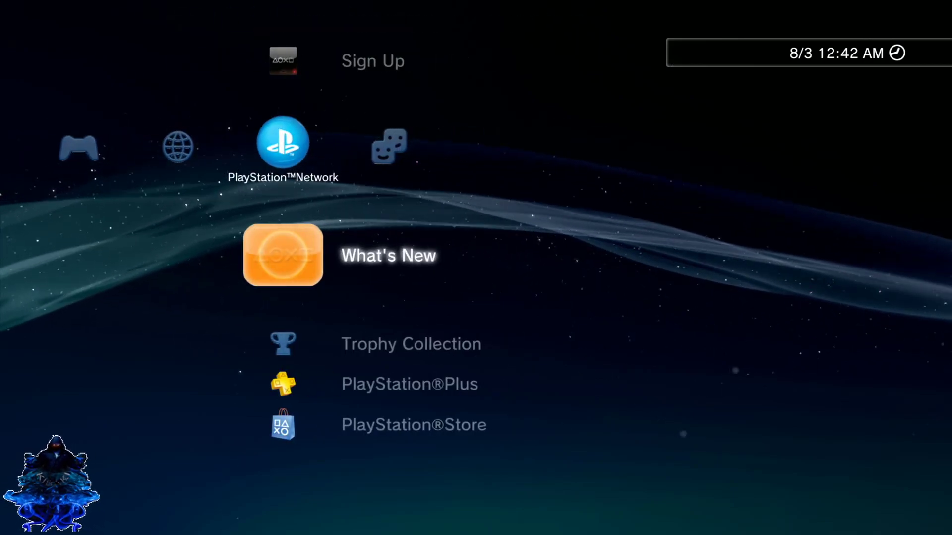
pyautogui.press('Down')
pyautogui.press('Down')
pyautogui.press('Left')
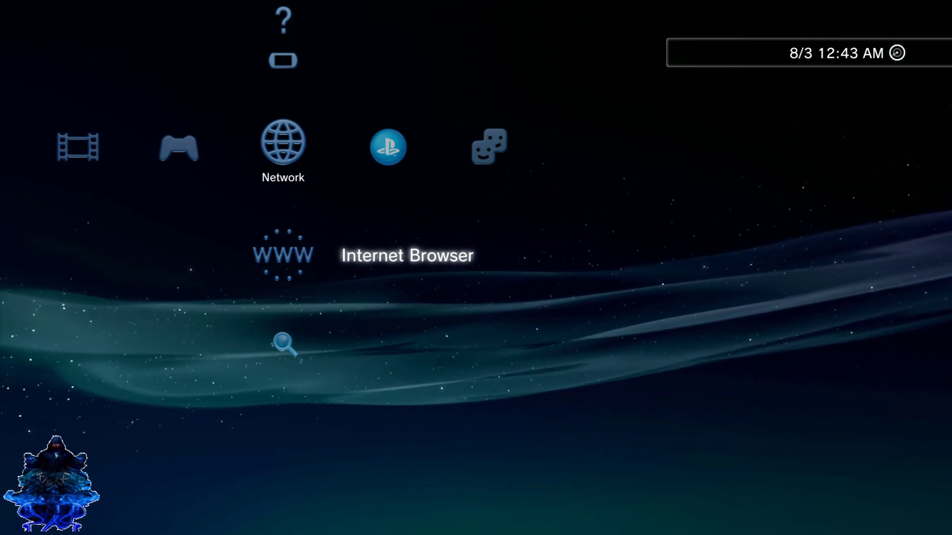
# - Launch the Internet Browser and set its home page to a blank page
pyautogui.press('Return')
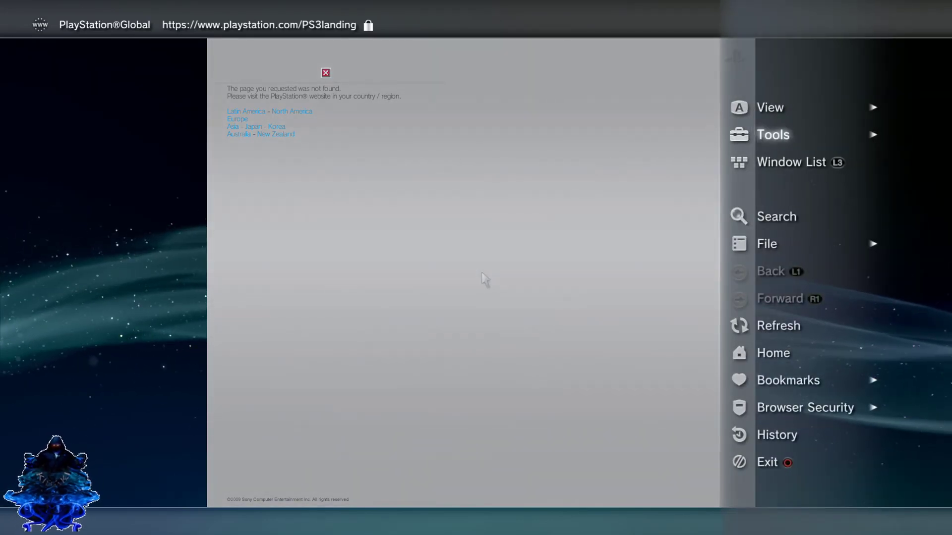
pyautogui.press('Right')
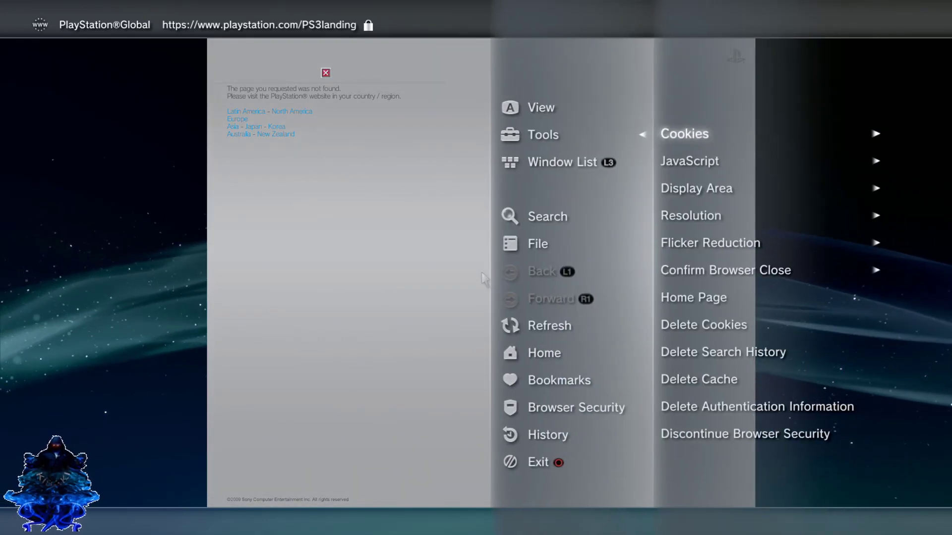
pyautogui.press('Down')
pyautogui.press('Down')
pyautogui.press('Down')
pyautogui.press('Down')
pyautogui.press('Down')
pyautogui.press('Down')
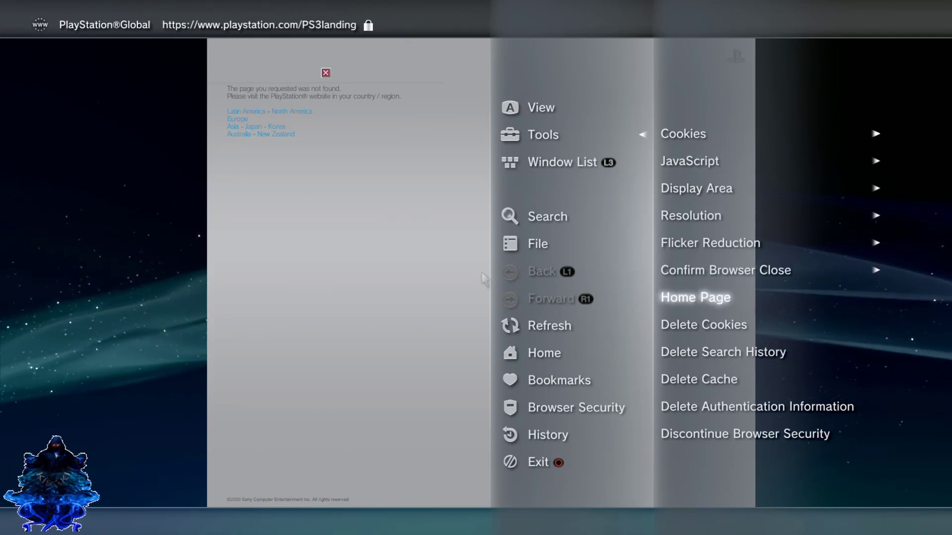
pyautogui.press('Return')
pyautogui.press('Down')
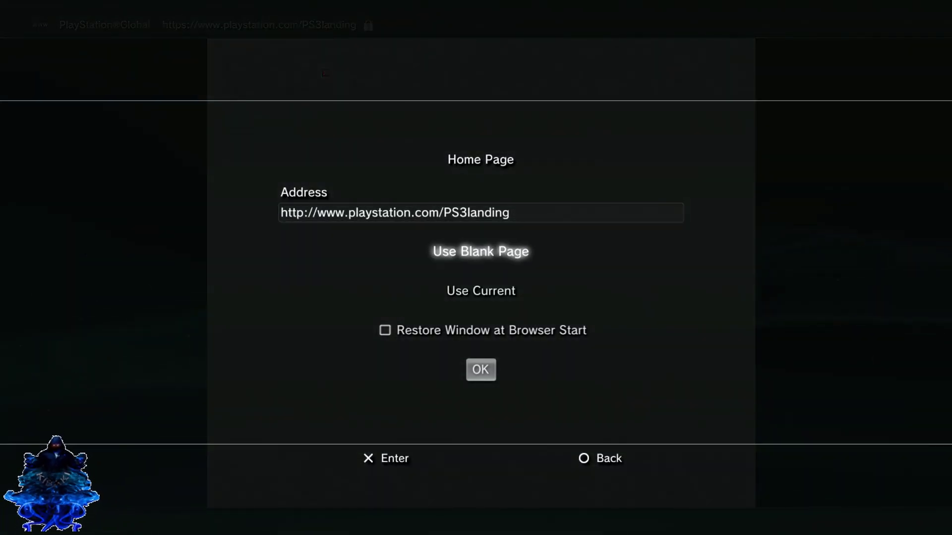
pyautogui.press('Return')
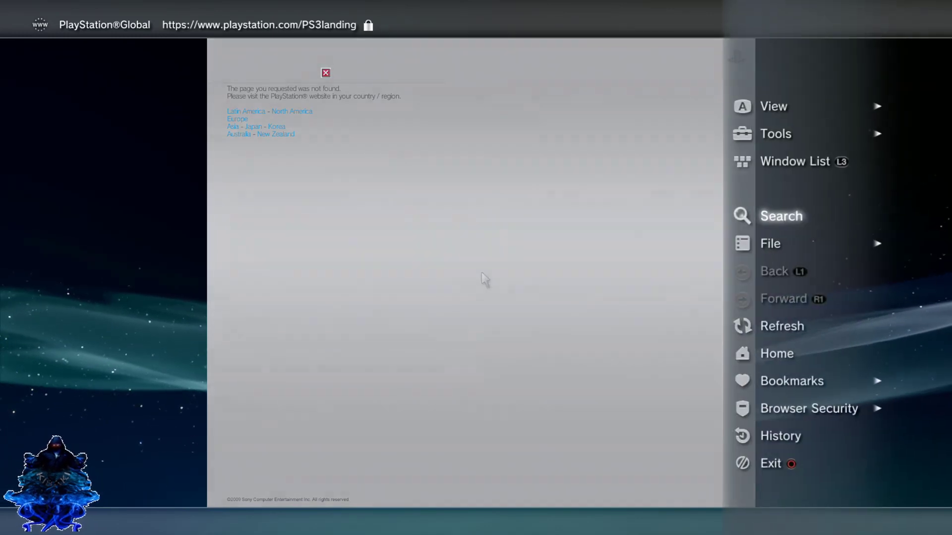
# - Turn the browser's Confirm Browser Close setting off in Tools
pyautogui.press('Up')
pyautogui.press('Up')
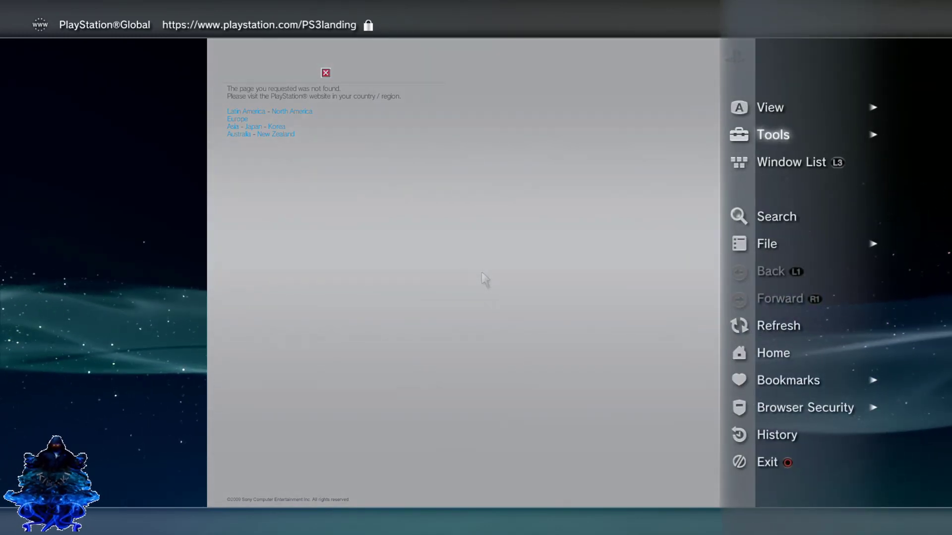
pyautogui.press('Right')
pyautogui.press('Down')
pyautogui.press('Down')
pyautogui.press('Down')
pyautogui.press('Down')
pyautogui.press('Down')
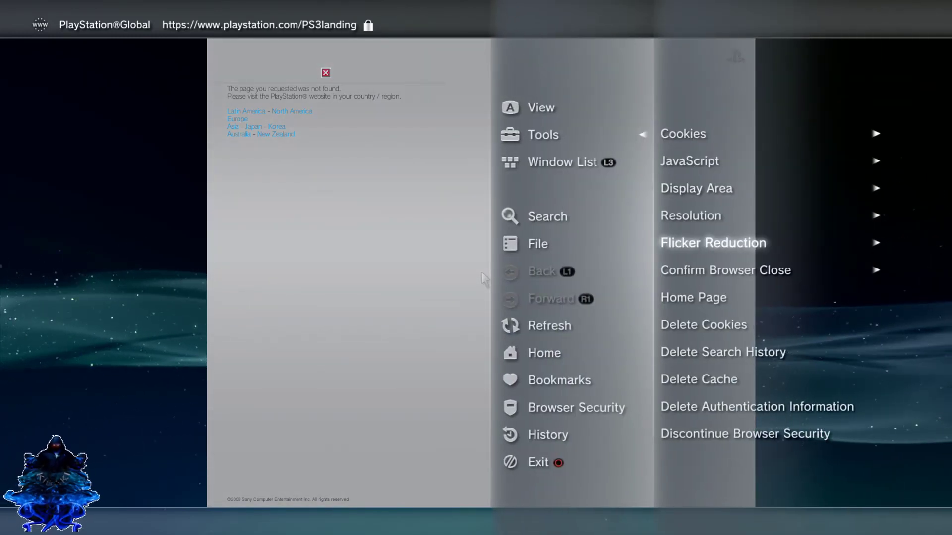
pyautogui.press('Right')
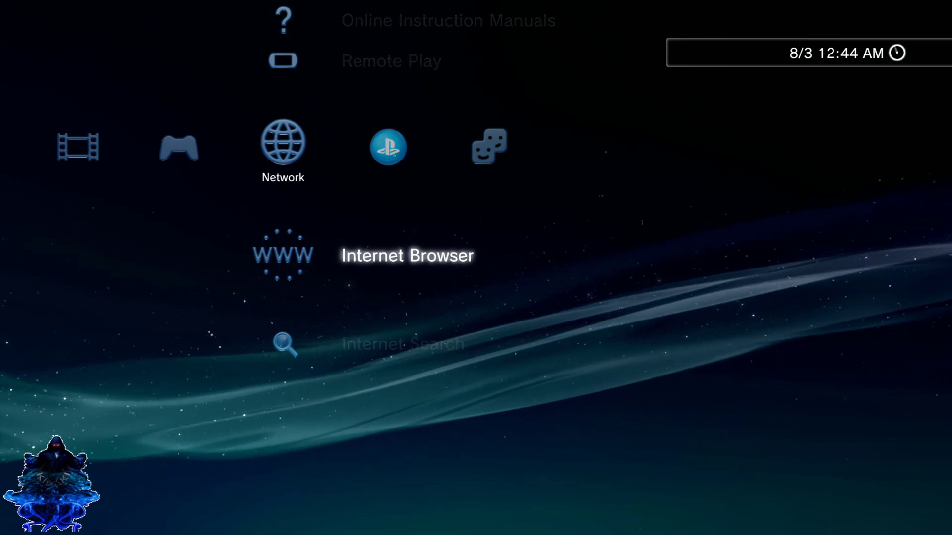
# - Replace the browser address with ps3xploit.com using the on-screen keyboard and load it
pyautogui.press('Return')
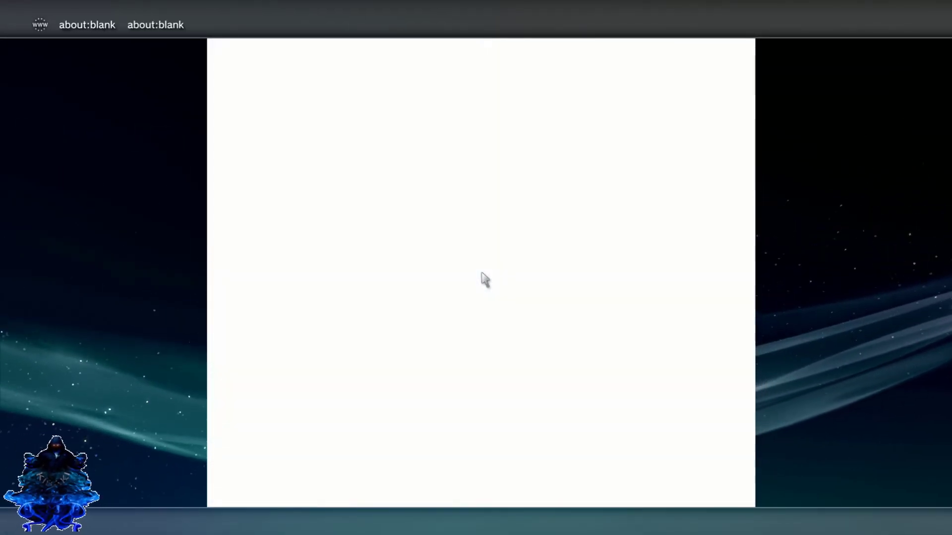
pyautogui.hotkey('ctrl', 'l')
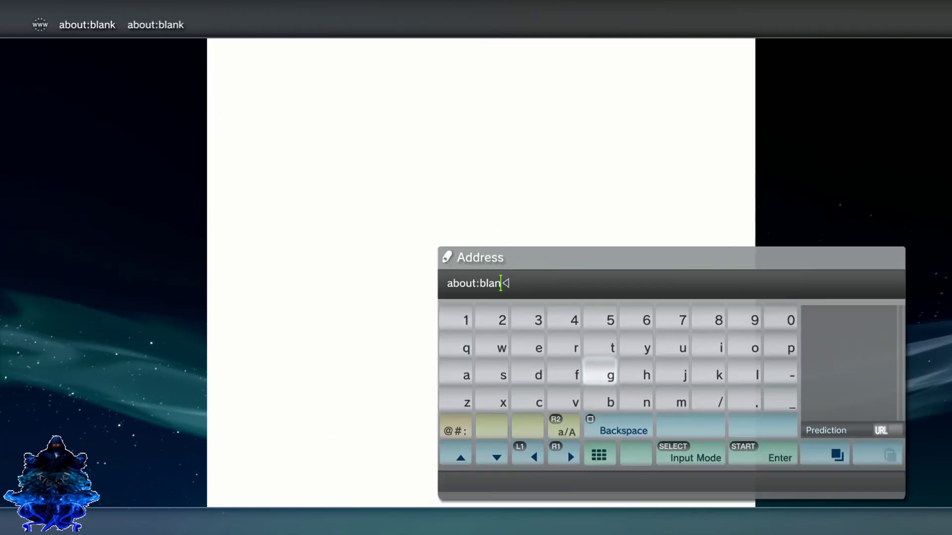
pyautogui.press('BackSpace')
pyautogui.press('BackSpace')
pyautogui.press('BackSpace')
pyautogui.write('p')
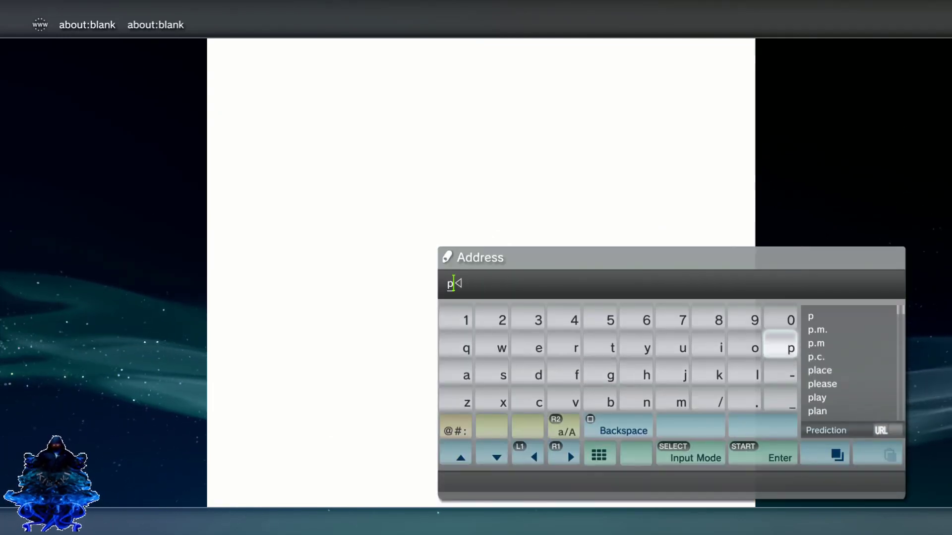
pyautogui.press('Left')
pyautogui.press('Left')
pyautogui.press('Left')
pyautogui.press('Down')
pyautogui.press('Left')
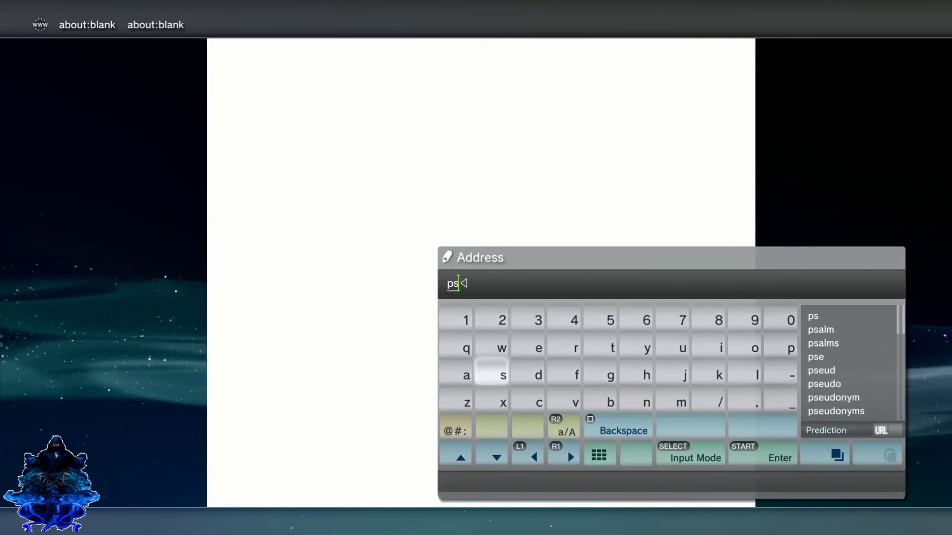
pyautogui.write('s')
pyautogui.press('Up')
pyautogui.press('Up')
pyautogui.press('Right')
pyautogui.write('3')
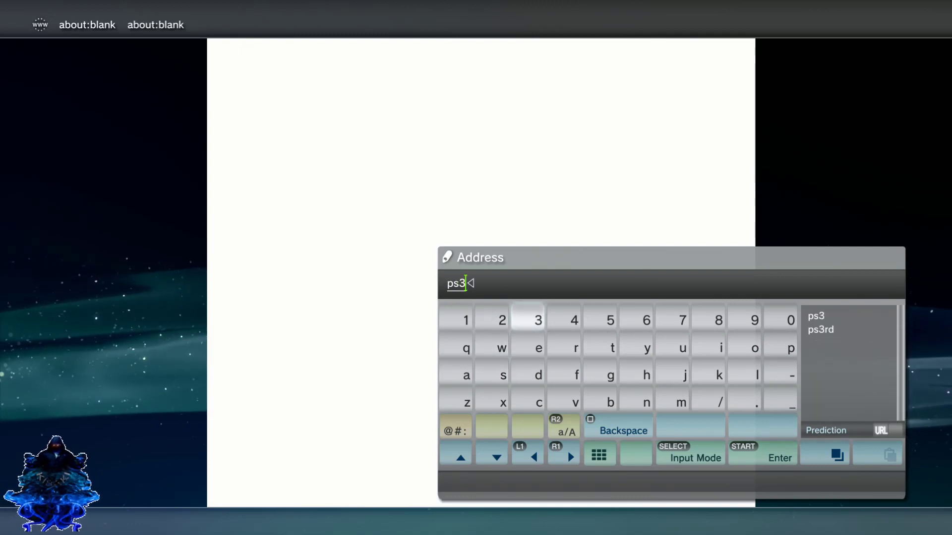
pyautogui.press('Down')
pyautogui.press('Down')
pyautogui.press('Left')
pyautogui.press('Down')
pyautogui.write('x')
pyautogui.press('Right')
pyautogui.press('Right')
pyautogui.press('Right')
pyautogui.press('Right')
pyautogui.press('Right')
pyautogui.press('Right')
pyautogui.press('Right')
pyautogui.press('Right')
pyautogui.press('Up')
pyautogui.press('Up')
pyautogui.write('ploit')
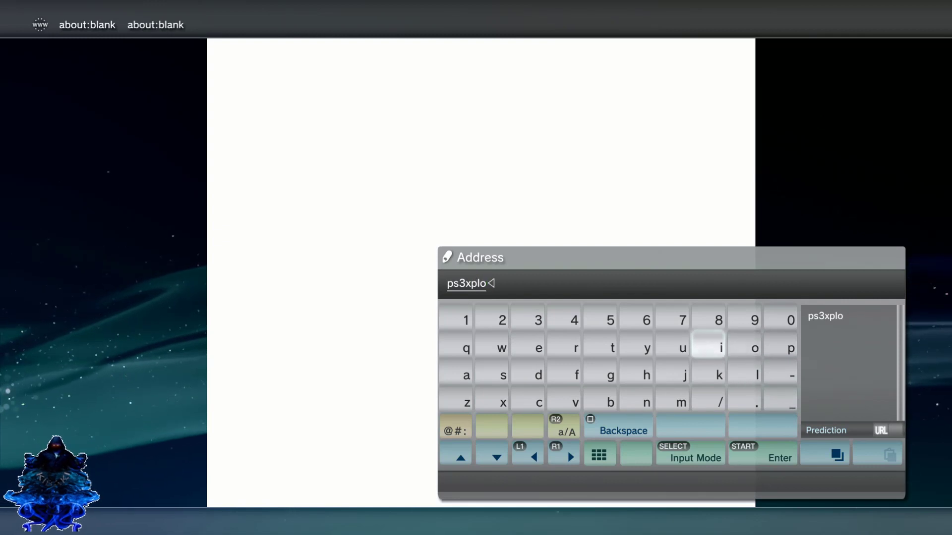
pyautogui.press('Down')
pyautogui.press('Down')
pyautogui.press('Right')
pyautogui.press('Right')
pyautogui.press('Right')
pyautogui.press('Right')
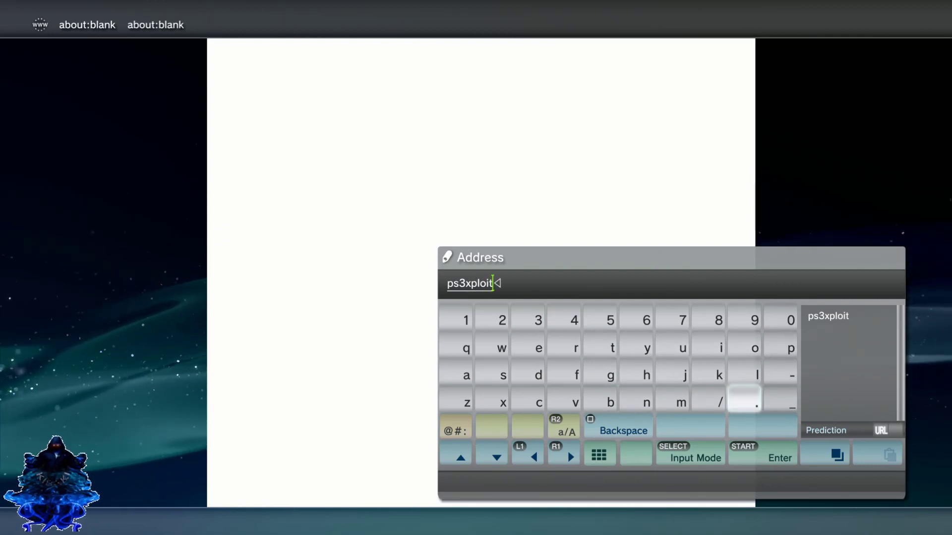
pyautogui.write('.')
pyautogui.press('Left')
pyautogui.press('Left')
pyautogui.press('Left')
pyautogui.press('Left')
pyautogui.press('Left')
pyautogui.press('Left')
pyautogui.write('c')
pyautogui.press('Right')
pyautogui.press('Right')
pyautogui.press('Right')
pyautogui.press('Right')
pyautogui.press('Right')
pyautogui.press('Up')
pyautogui.press('Right')
pyautogui.press('Up')
pyautogui.write('o')
pyautogui.press('Left')
pyautogui.press('Left')
pyautogui.press('Down')
pyautogui.press('Down')
pyautogui.write('m')
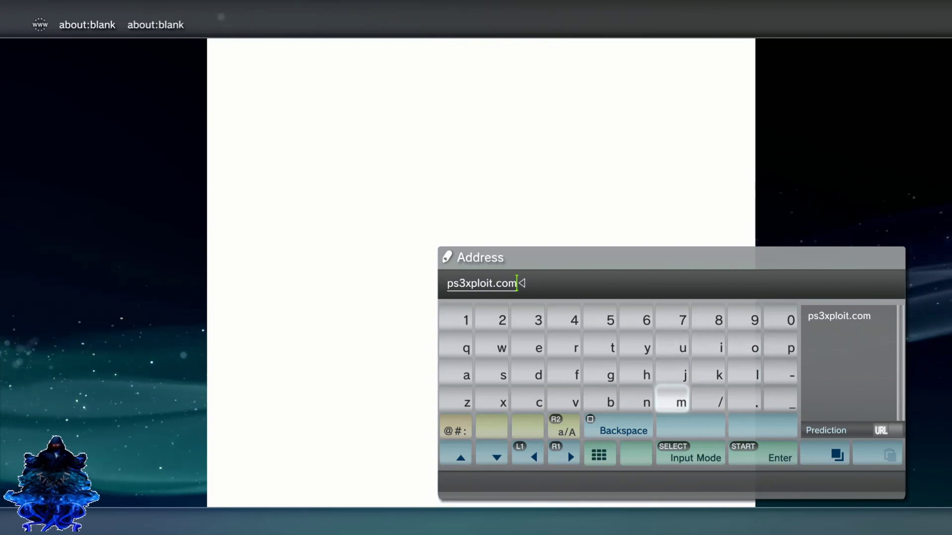
pyautogui.press('Return')
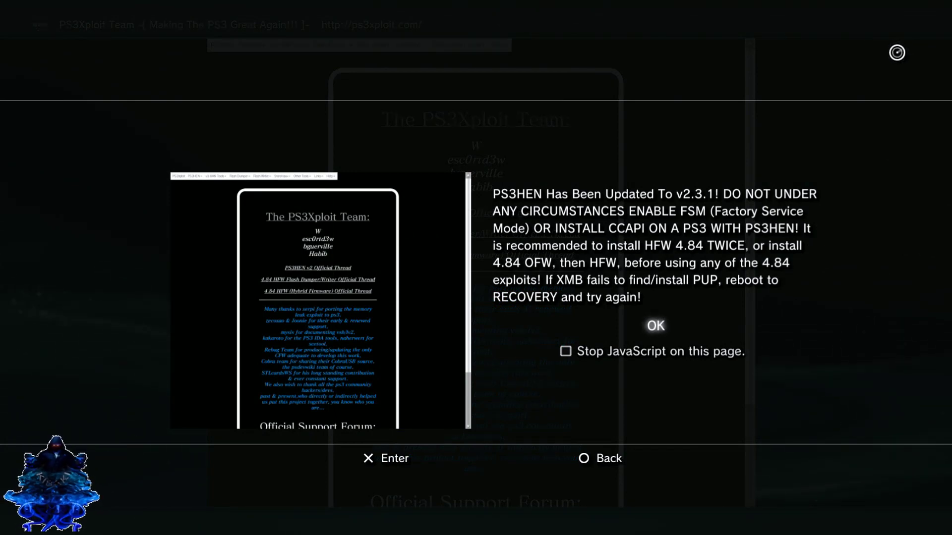
# - Dismiss the PS3HEN v2.3.1 alert and open PS3HEN > HEN Installer (Alternate)
pyautogui.press('Return')
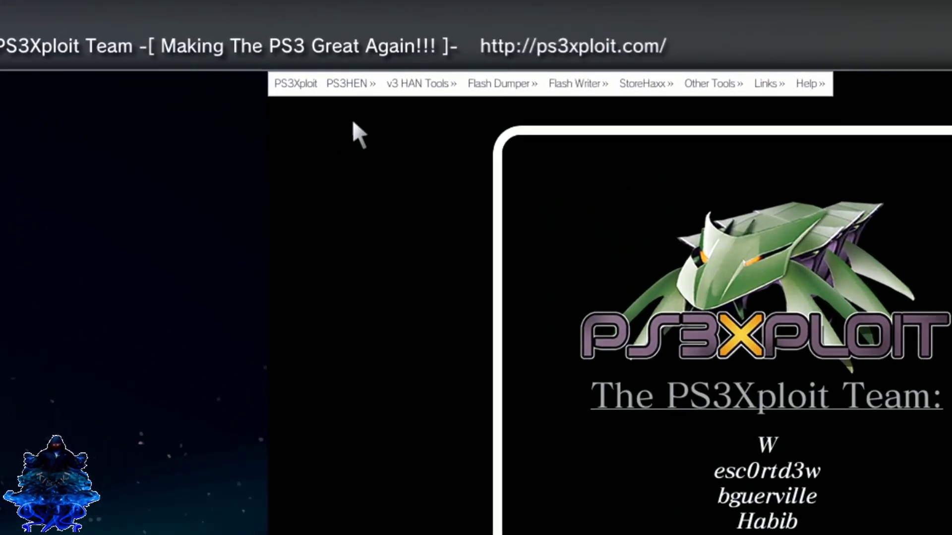
pyautogui.click(352, 85)
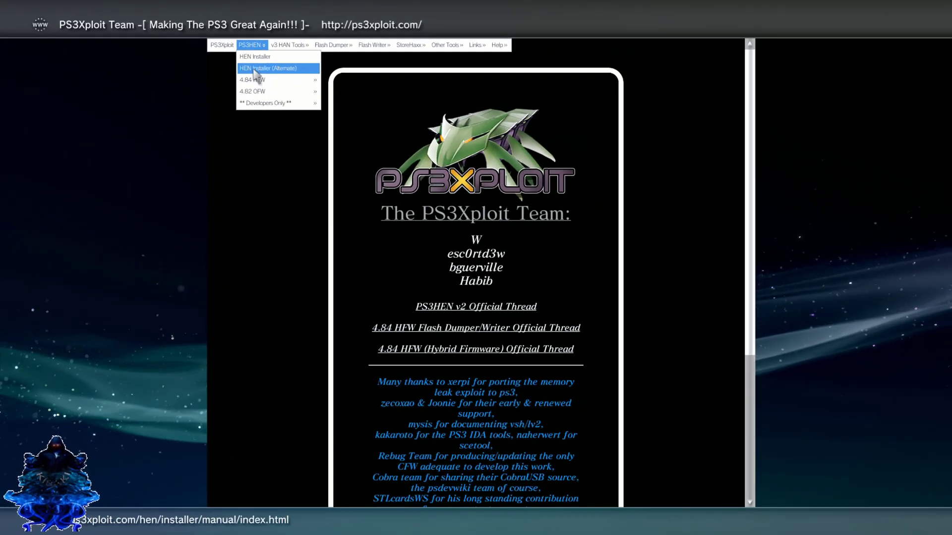
pyautogui.click(254, 69)
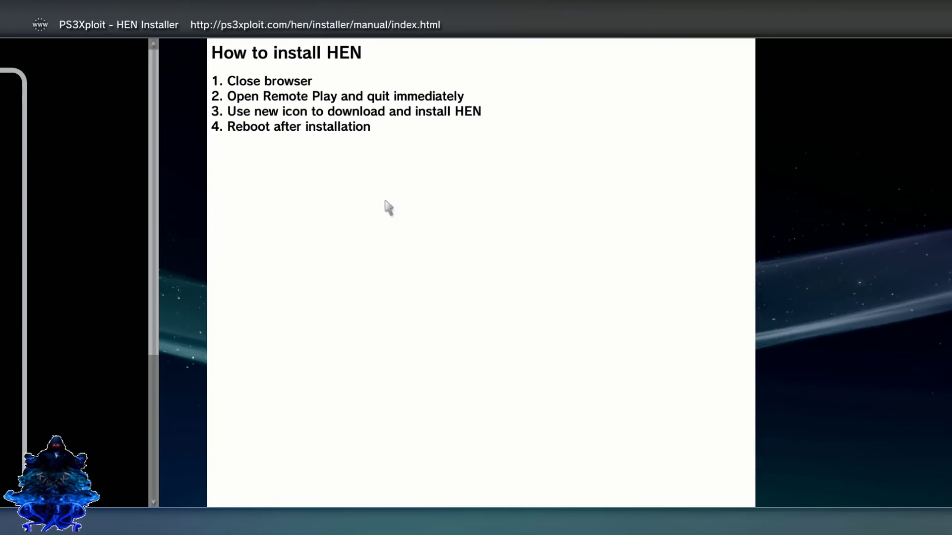
# - Exit the browser and back out of the Remote Play notice to the Network column
pyautogui.press('Escape')
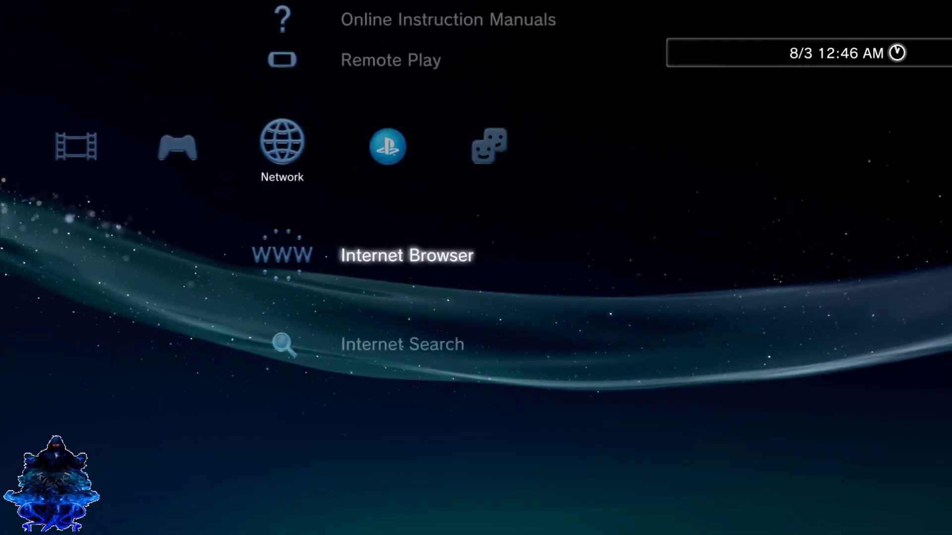
pyautogui.press('Up')
pyautogui.press('Up')
pyautogui.press('Down')
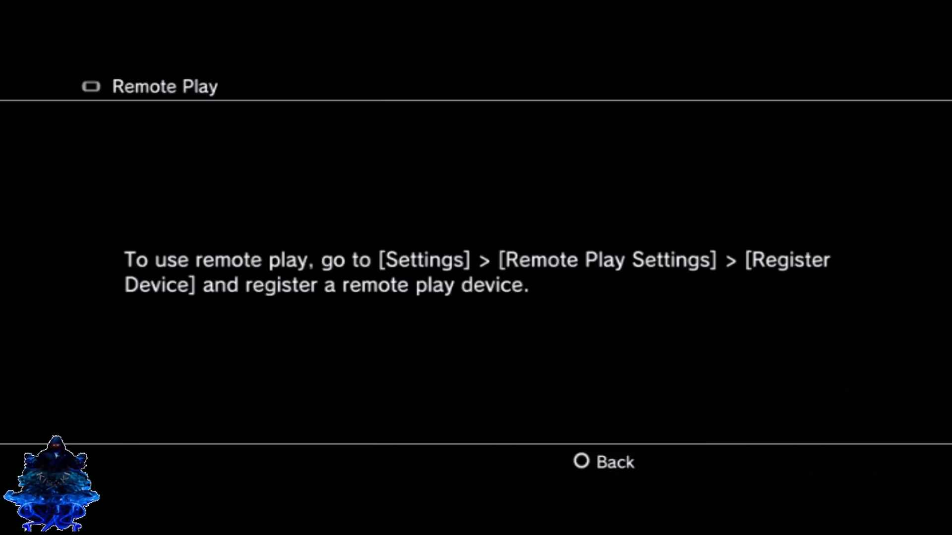
pyautogui.press('Escape')
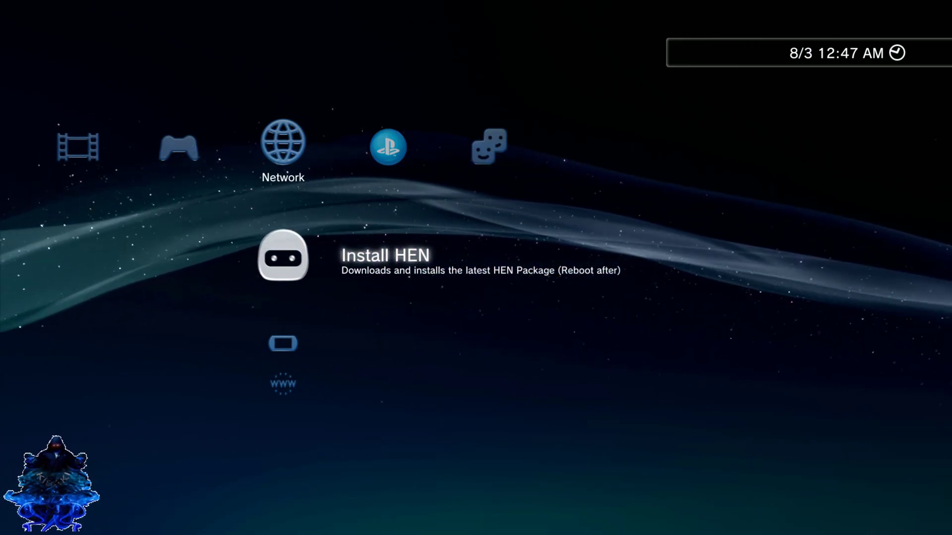
# - Install HEN from the Network column, agreeing to download the required 11 MB package
pyautogui.press('Return')
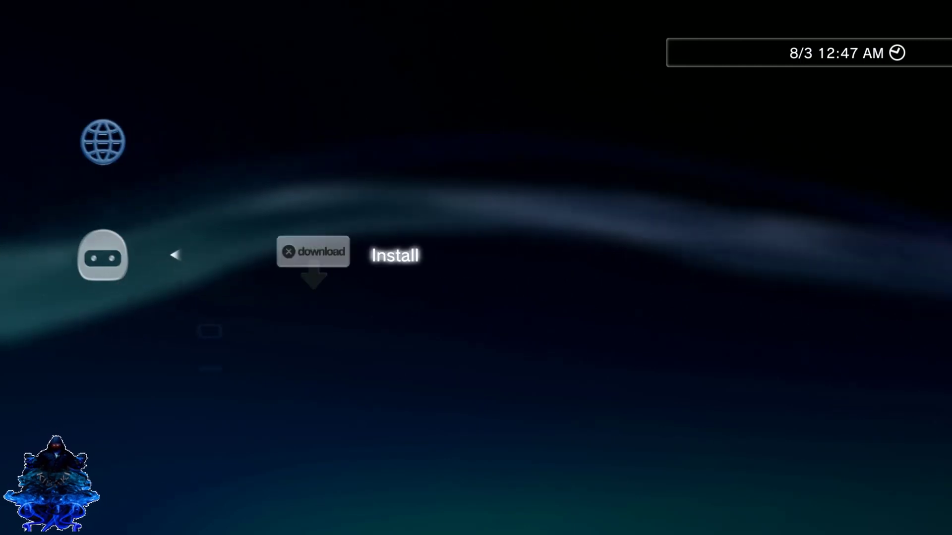
pyautogui.press('Return')
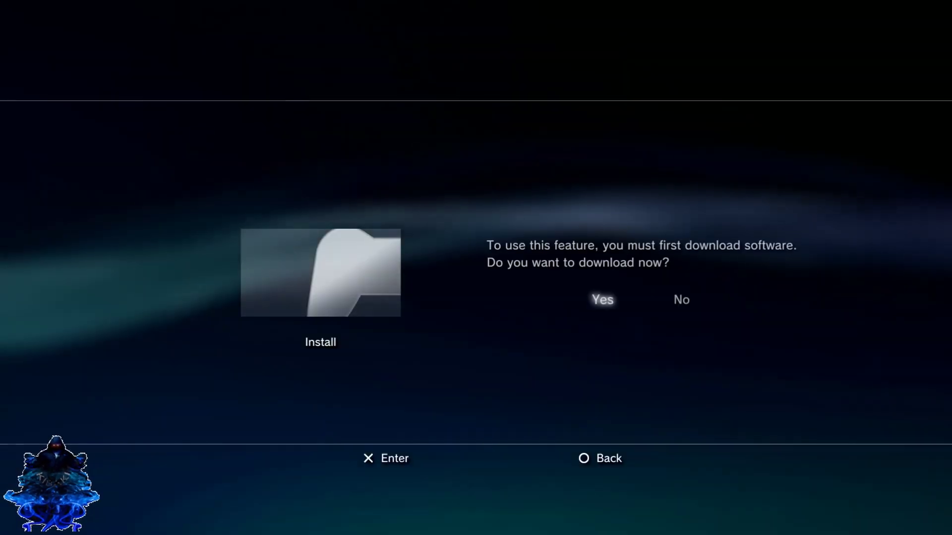
pyautogui.press('Return')
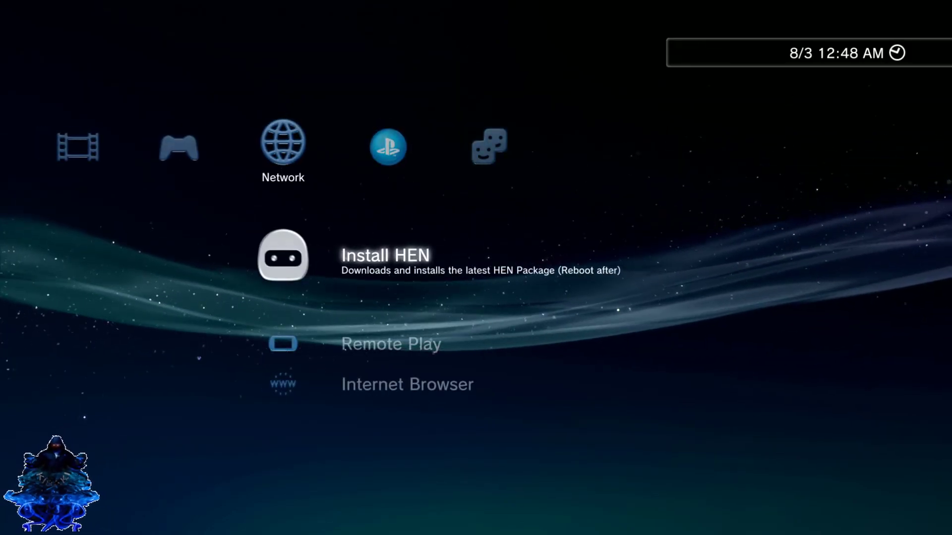
# - Look over the Game and Network categories, ending back on Install HEN
pyautogui.press('Left')
pyautogui.press('Left')
pyautogui.press('Left')
pyautogui.press('Left')
pyautogui.press('Left')
pyautogui.press('Left')
pyautogui.press('Right')
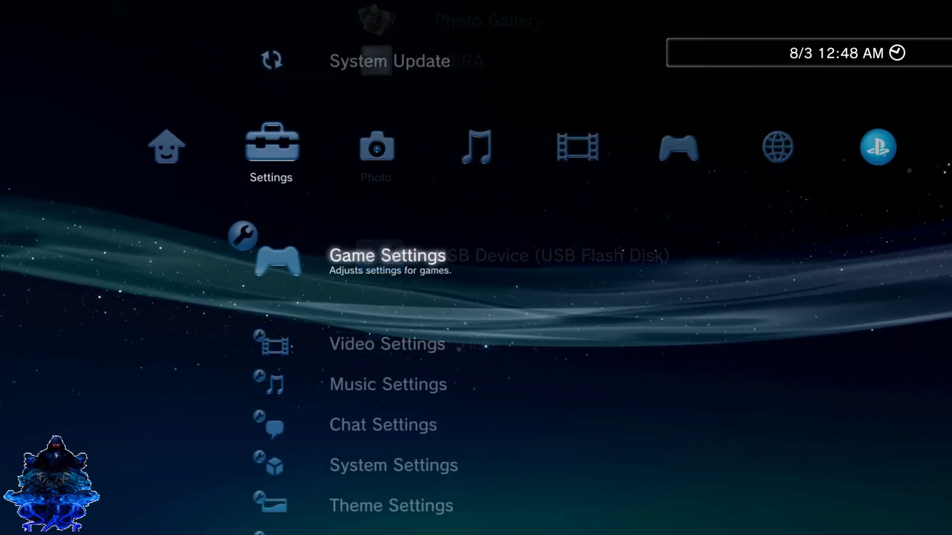
pyautogui.press('Left')
pyautogui.press('Right')
pyautogui.press('Right')
pyautogui.press('Right')
pyautogui.press('Right')
pyautogui.press('Right')
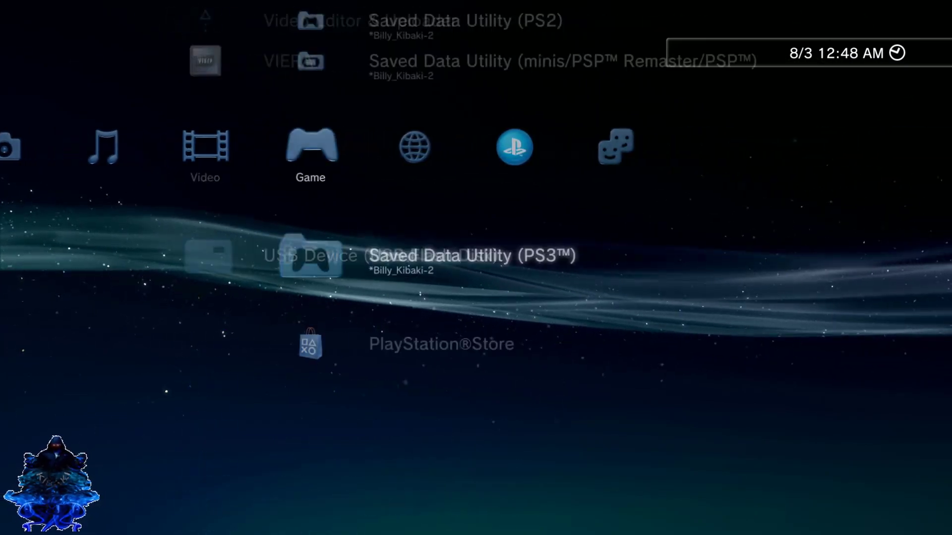
pyautogui.press('Down')
pyautogui.press('Up')
pyautogui.press('Up')
pyautogui.press('Up')
pyautogui.press('Up')
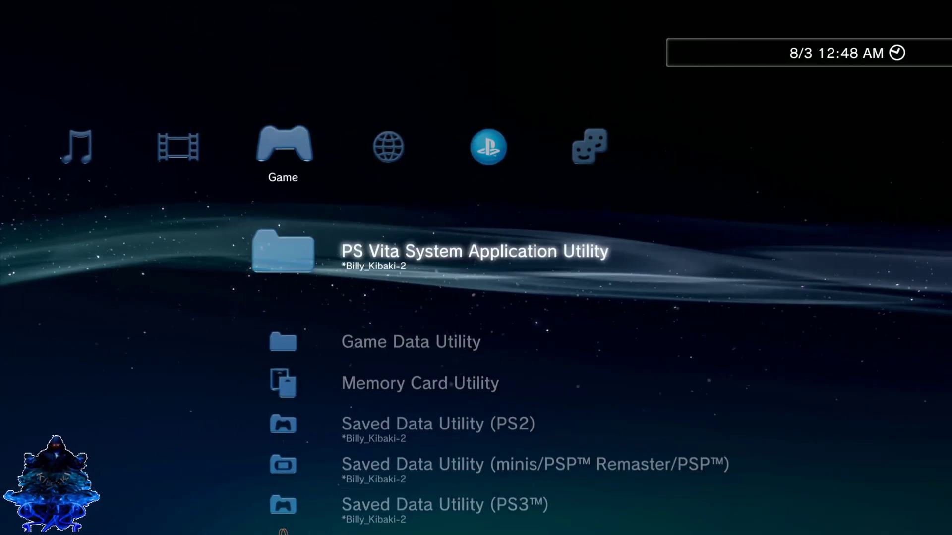
pyautogui.press('Down')
pyautogui.press('Down')
pyautogui.press('Down')
pyautogui.press('Down')
pyautogui.press('Down')
pyautogui.press('Down')
pyautogui.press('Right')
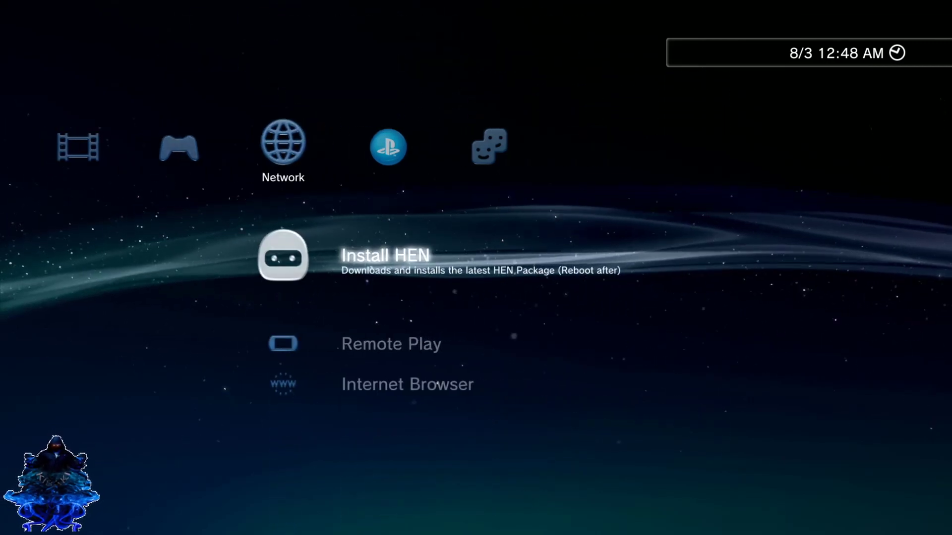
pyautogui.press('Down')
pyautogui.press('Up')
# - Go to the Users category and choose Turn Off System to reboot
pyautogui.press('Left')
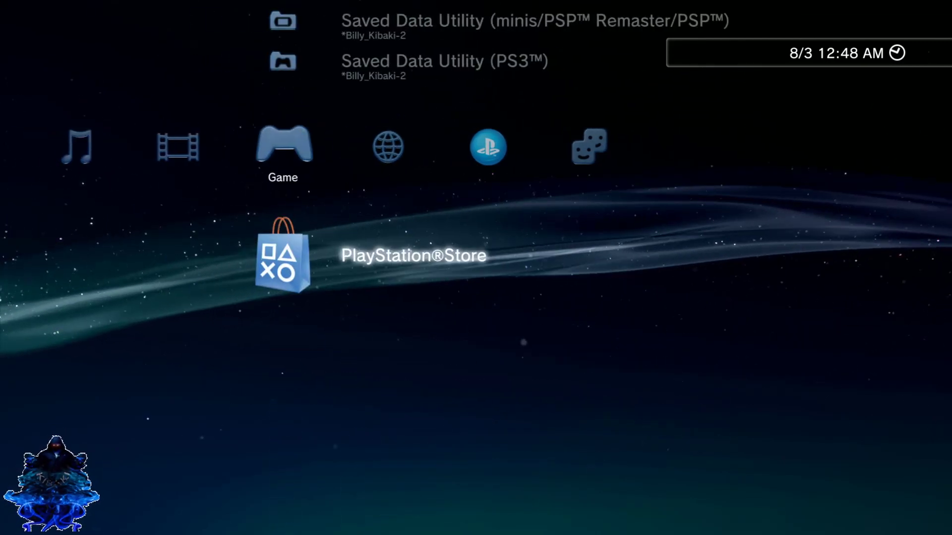
pyautogui.press('Up')
pyautogui.press('Up')
pyautogui.press('Up')
pyautogui.press('Up')
pyautogui.press('Up')
pyautogui.press('Up')
pyautogui.press('Left')
pyautogui.press('Left')
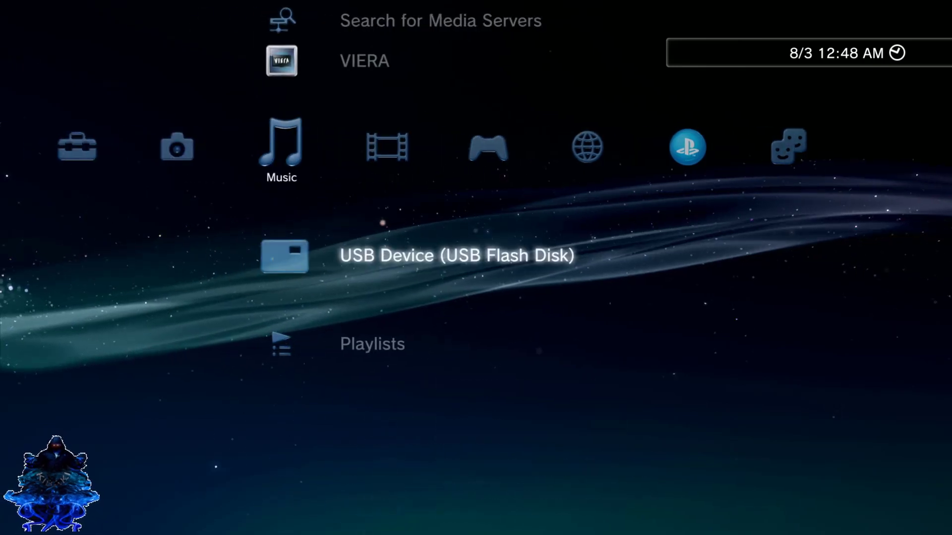
pyautogui.press('Left')
pyautogui.press('Left')
pyautogui.press('Left')
pyautogui.press('Up')
pyautogui.press('Up')
pyautogui.press('Up')
pyautogui.press('Up')
pyautogui.press('Up')
pyautogui.press('Up')
pyautogui.press('Up')
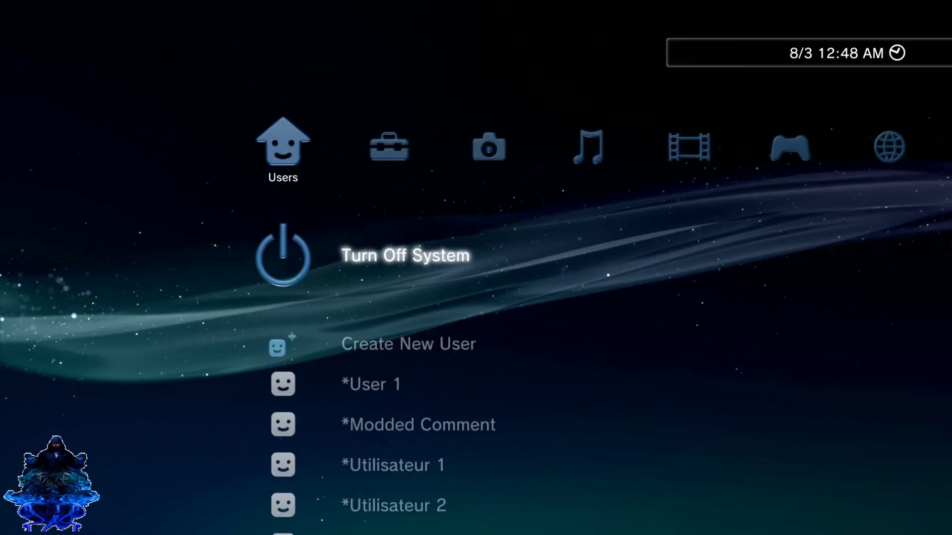
pyautogui.press('Return')
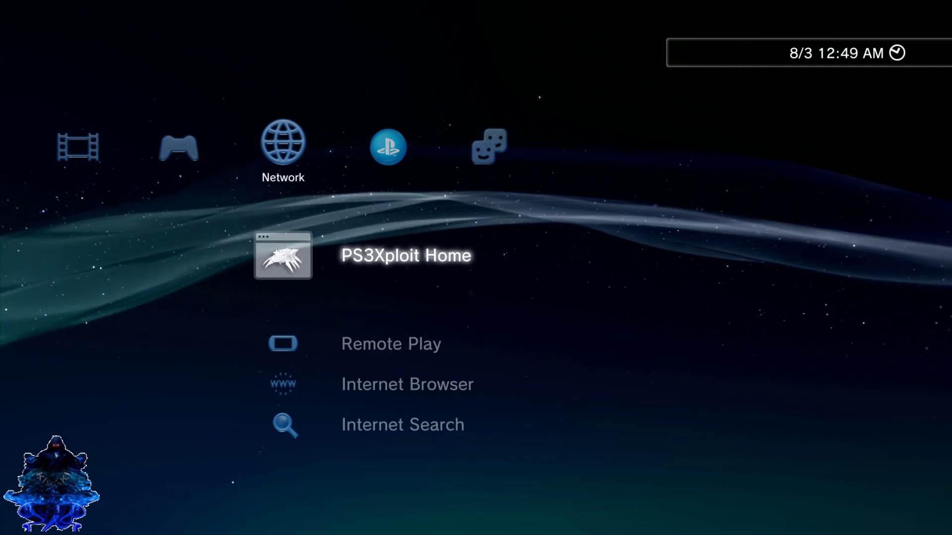
# - Open Package Manager's Install Package Files options in the Game column, then back out
pyautogui.press('Return')
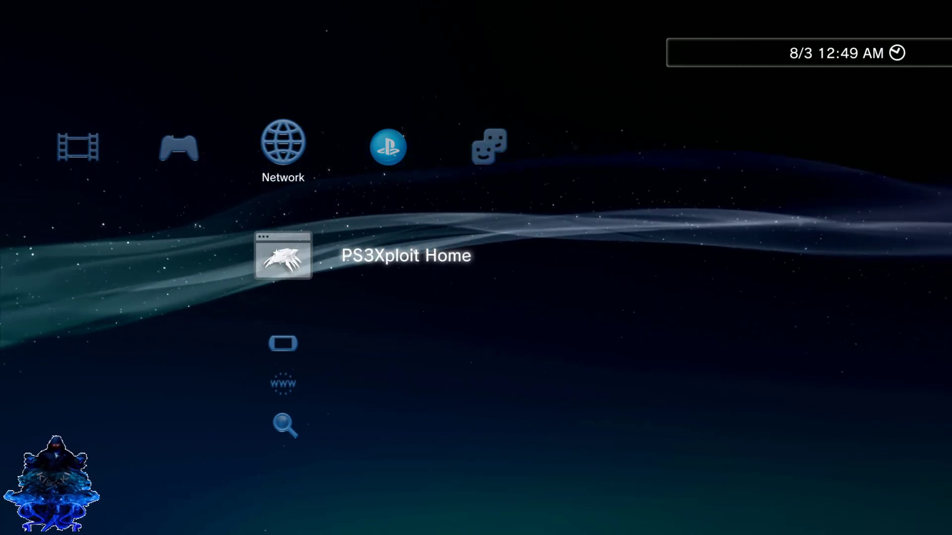
pyautogui.press('Down')
pyautogui.press('Left')
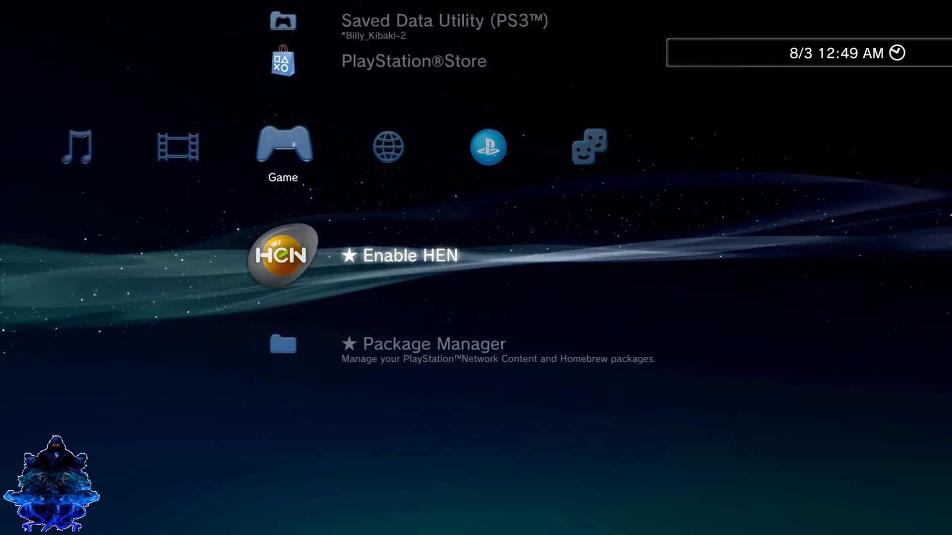
pyautogui.press('Down')
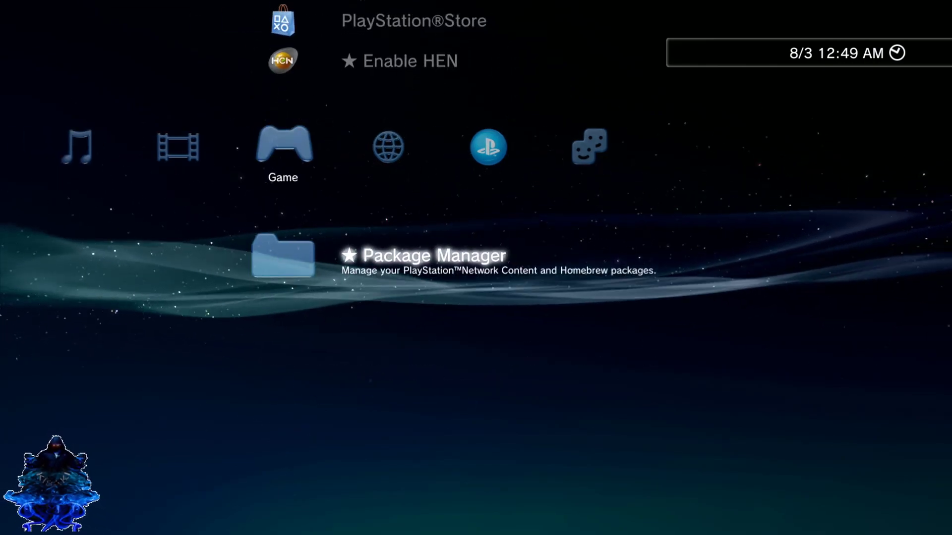
pyautogui.press('Return')
pyautogui.press('Down')
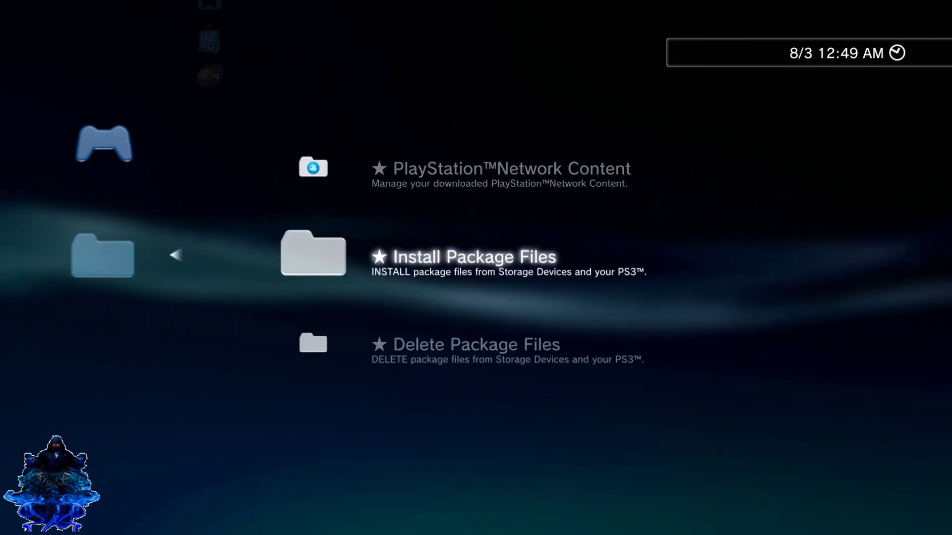
pyautogui.press('Down')
pyautogui.press('Escape')
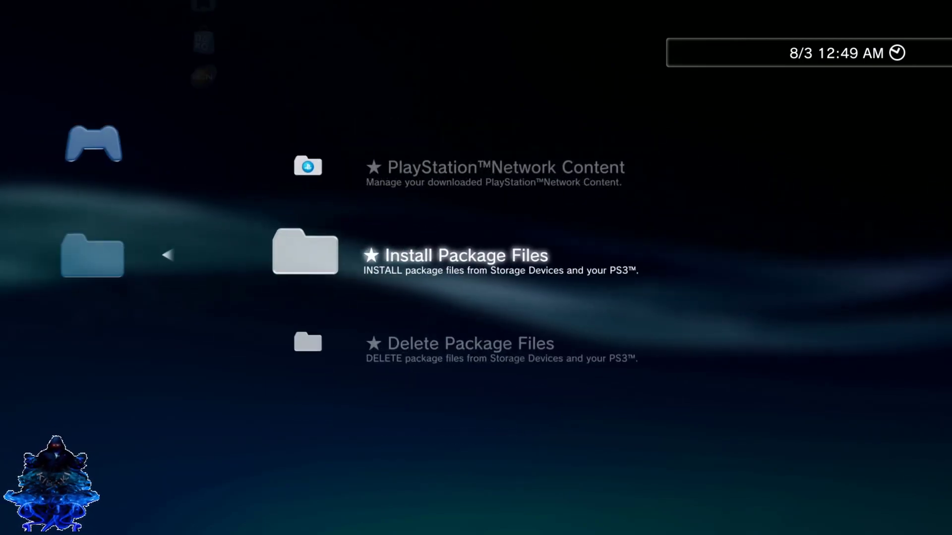
pyautogui.press('Escape')
# - Browse the Game and Network columns, returning to the Enable HEN entry
pyautogui.press('Up')
pyautogui.press('Up')
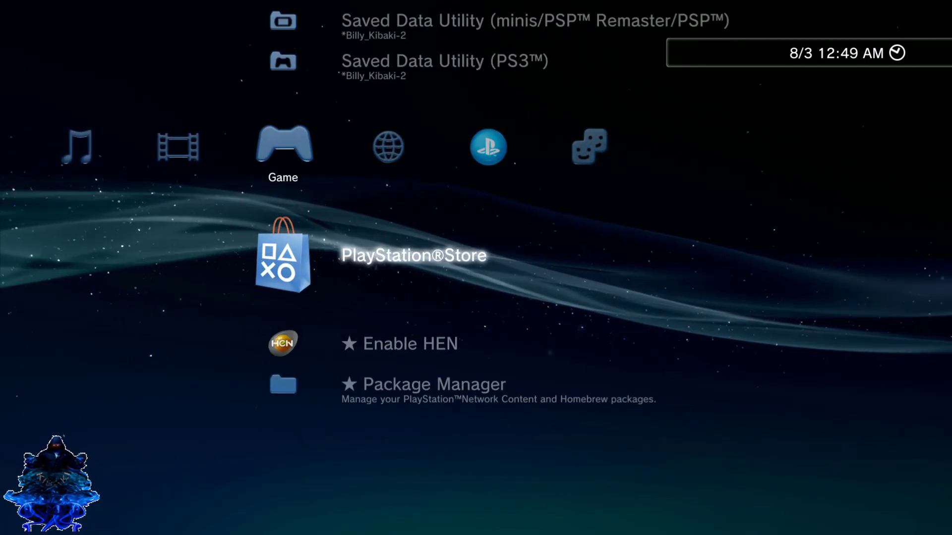
pyautogui.press('Down')
pyautogui.press('Right')
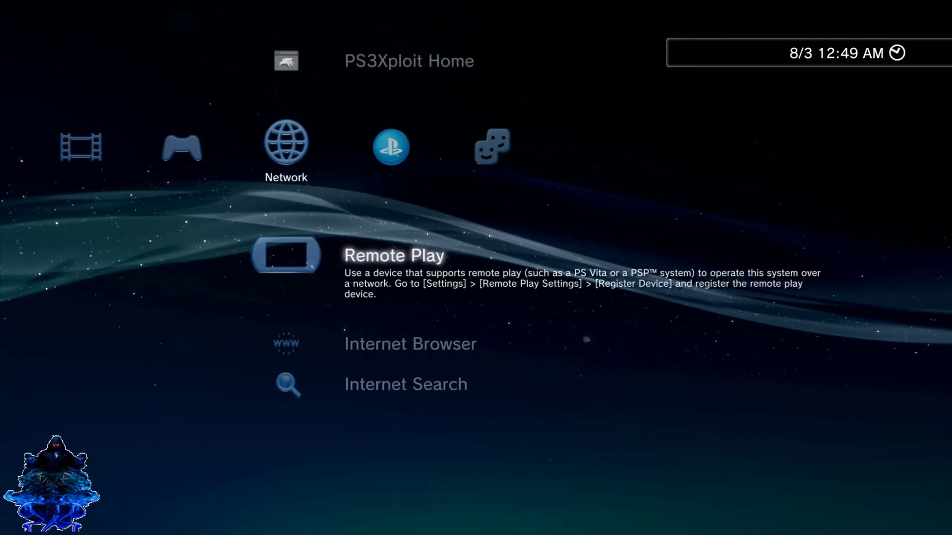
pyautogui.press('Right')
pyautogui.press('Left')
pyautogui.press('Up')
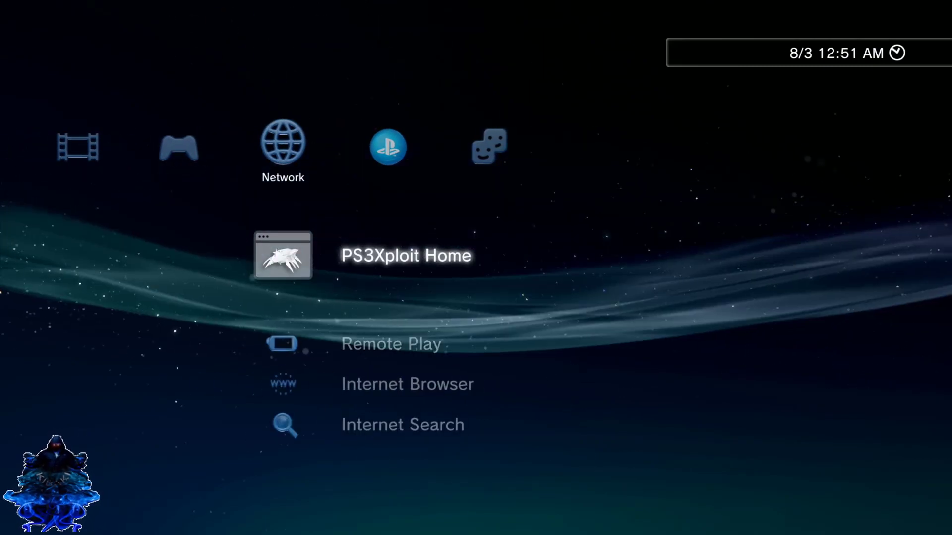
pyautogui.press('Left')
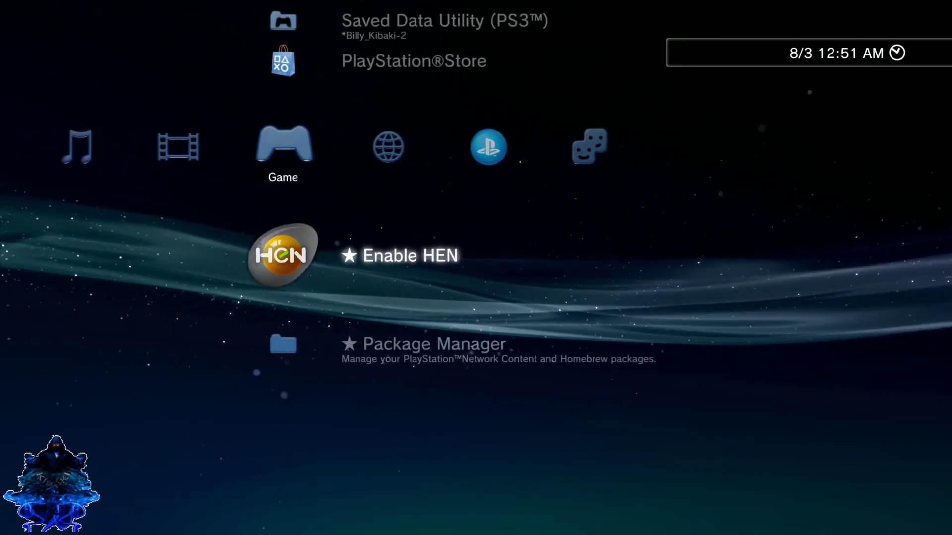
pyautogui.press('Down')
pyautogui.press('Up')
pyautogui.press('Up')
pyautogui.press('Up')
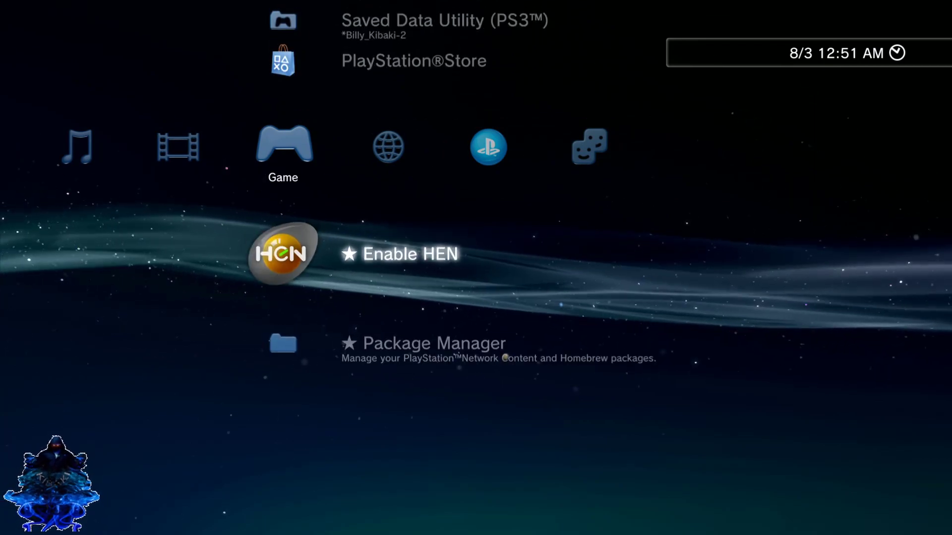
pyautogui.press('Up')
pyautogui.press('Up')
pyautogui.press('Up')
pyautogui.press('Up')
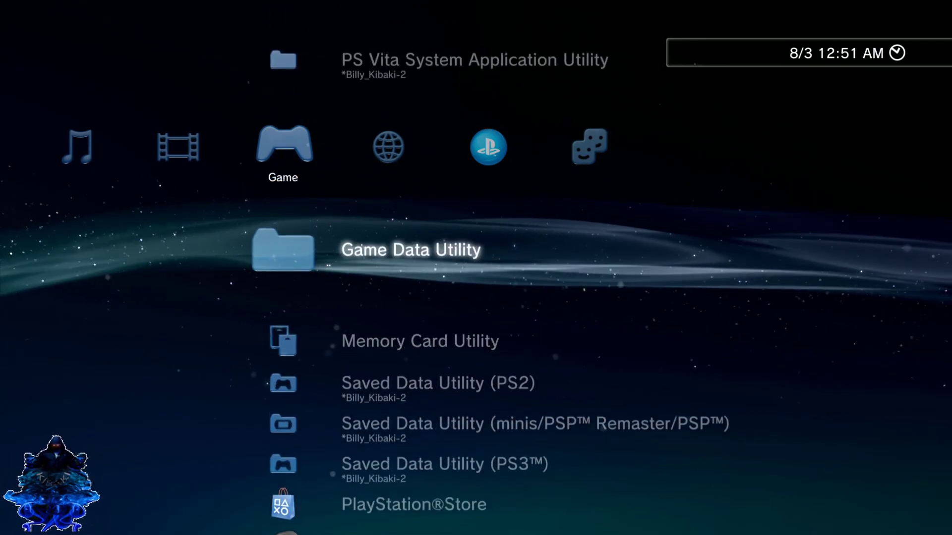
pyautogui.press('Down')
pyautogui.press('Down')
pyautogui.press('Down')
pyautogui.press('Down')
pyautogui.press('Down')
pyautogui.press('Down')
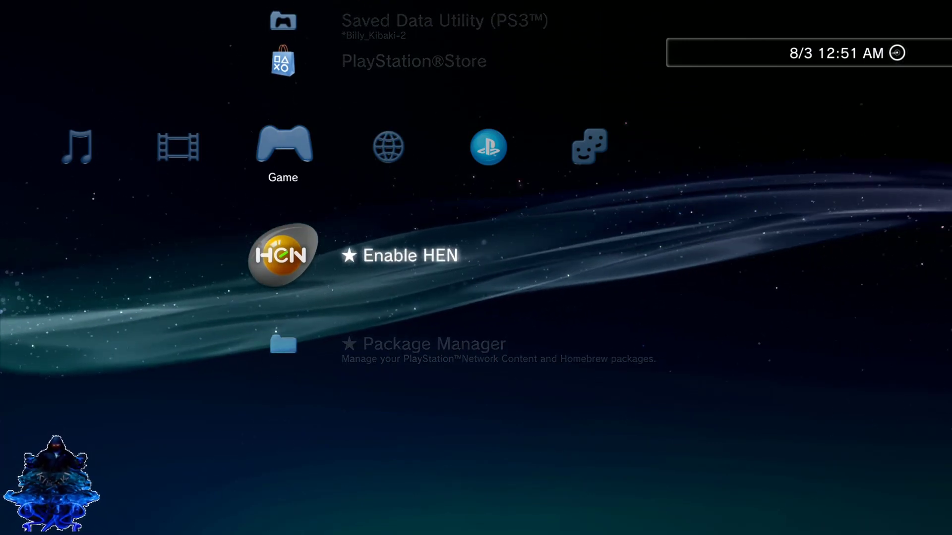
# - Run Enable HEN from the Game column and confirm its PS3HEN 2.3.1 message
pyautogui.press('Return')
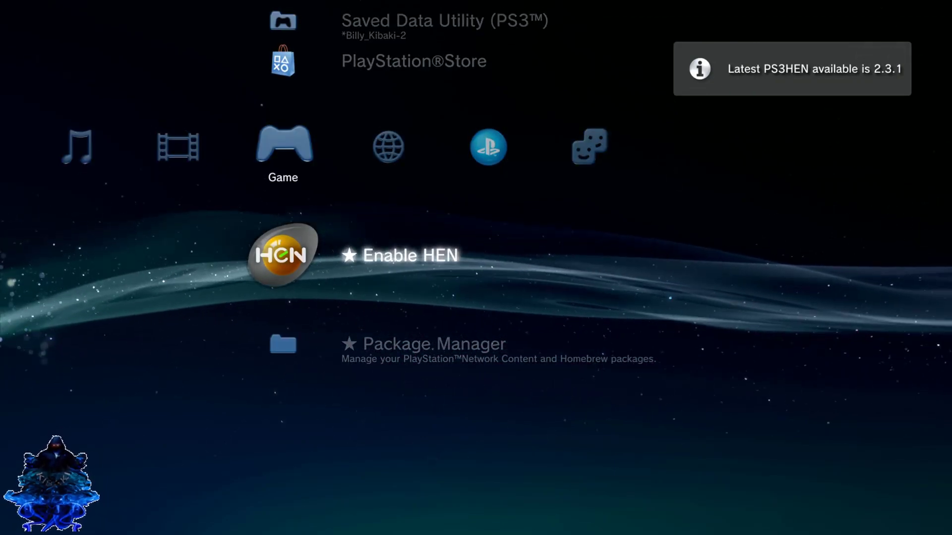
pyautogui.press('Return')
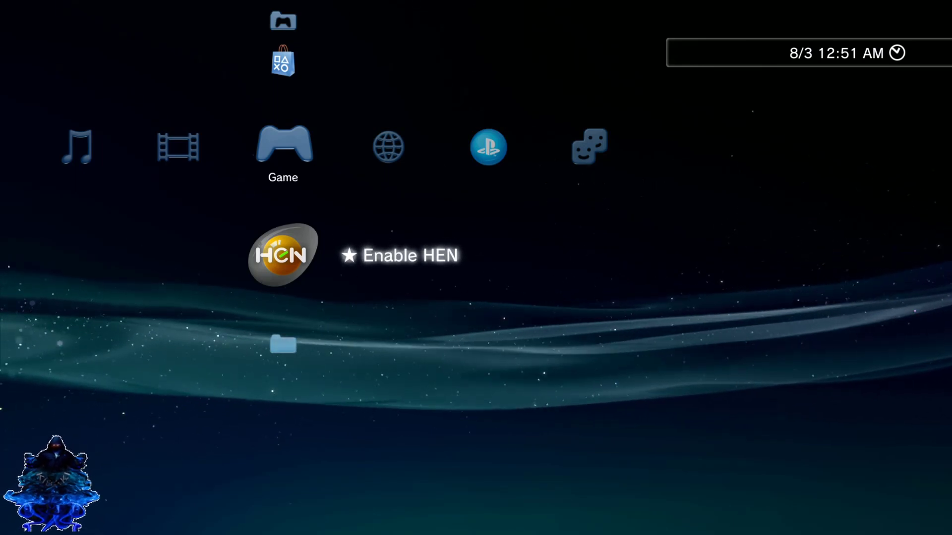
pyautogui.press('Down')
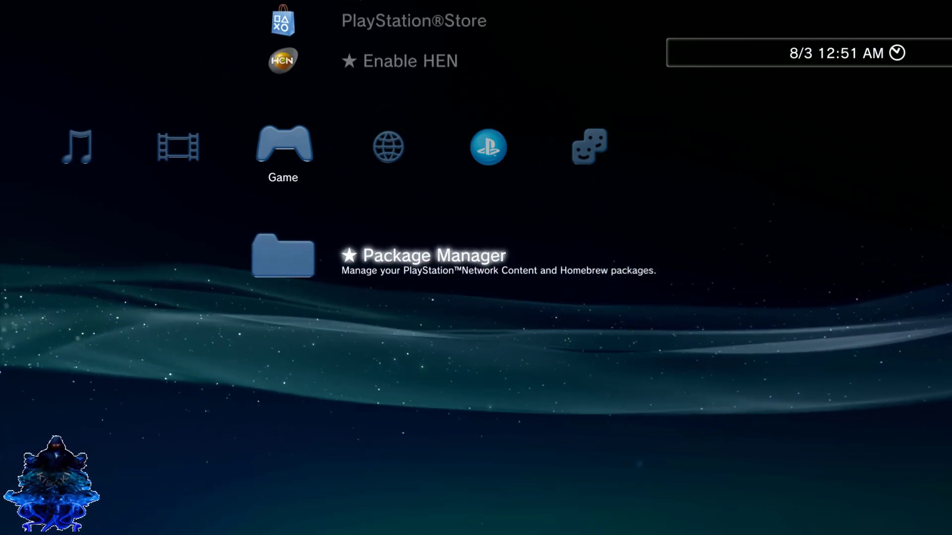